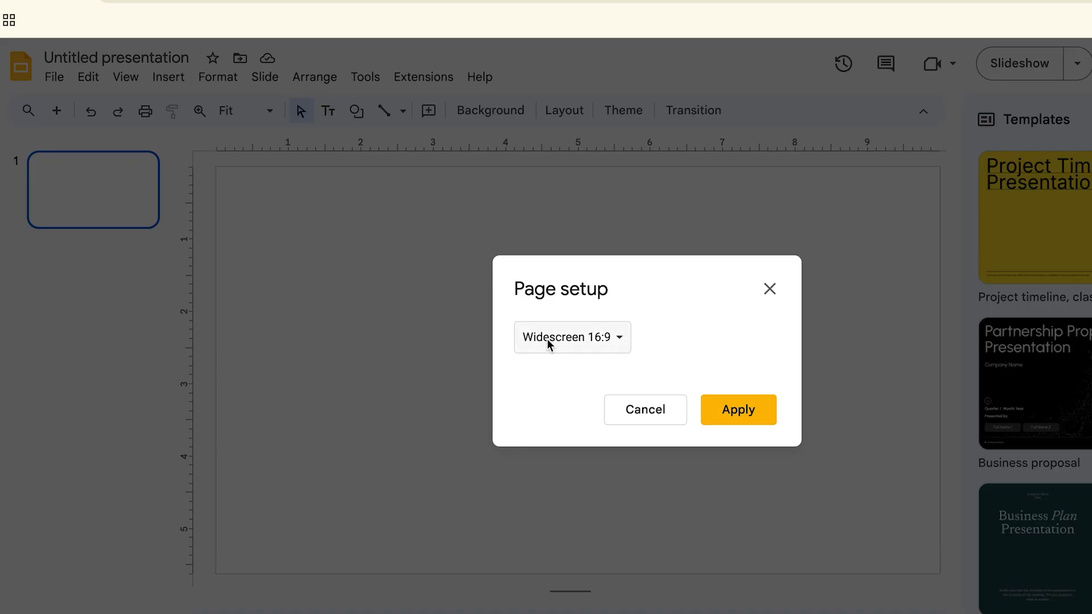
Step: Switch the presentation's page size to Custom with pixels as the unit
{"action": "left_click", "coordinate": [548, 339]}
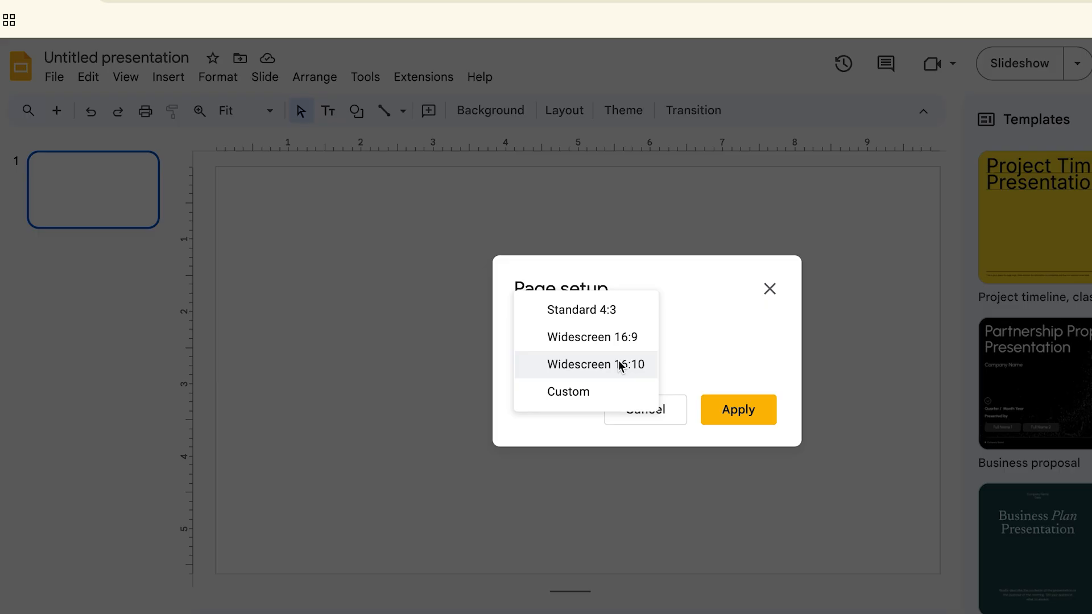
{"action": "left_click", "coordinate": [584, 392]}
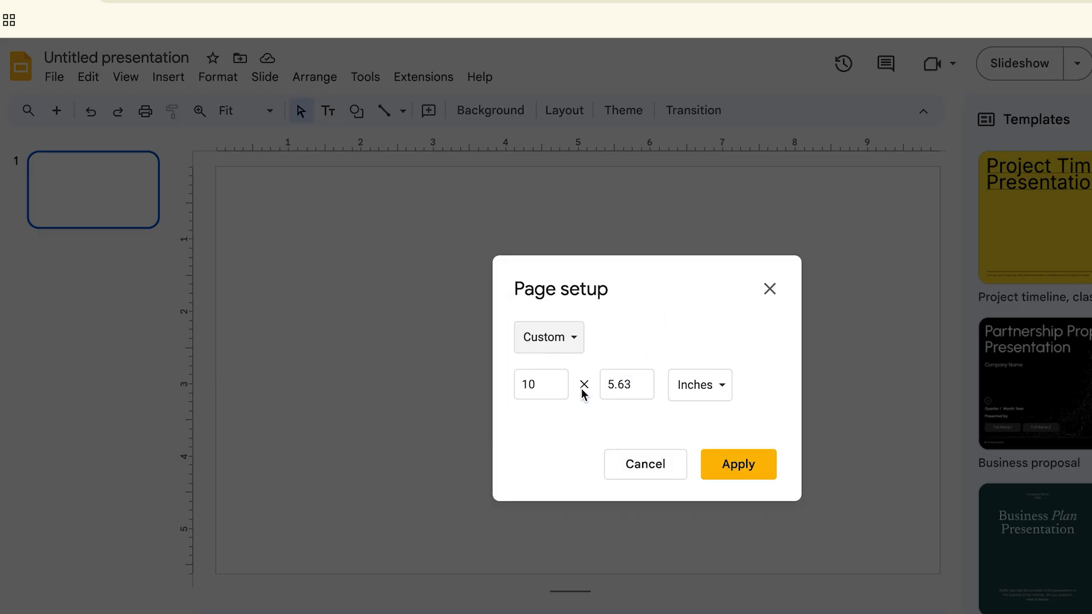
{"action": "left_click", "coordinate": [583, 338]}
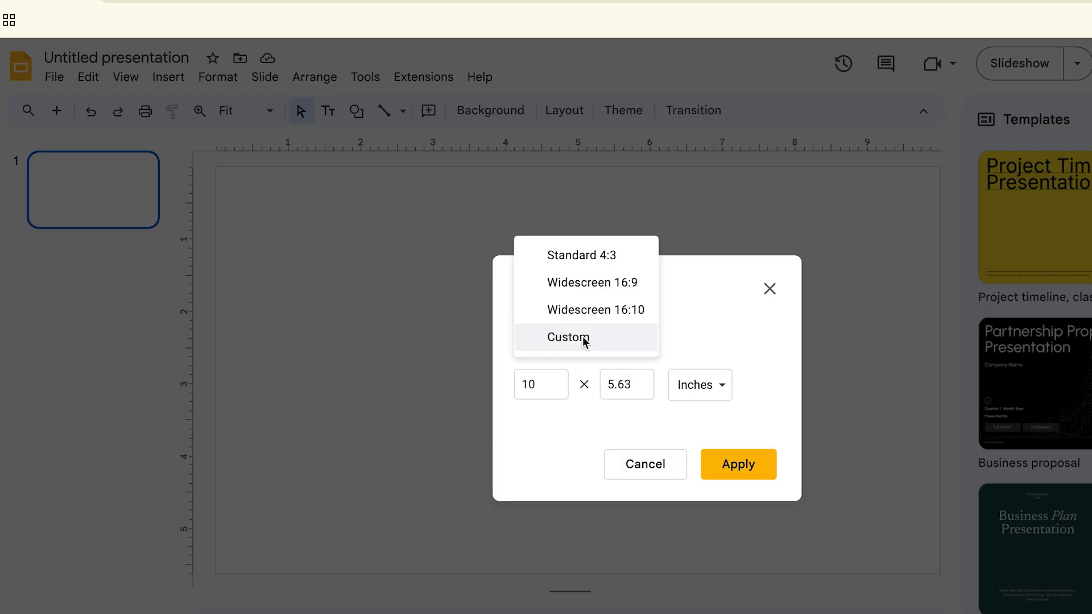
{"action": "left_click", "coordinate": [583, 338]}
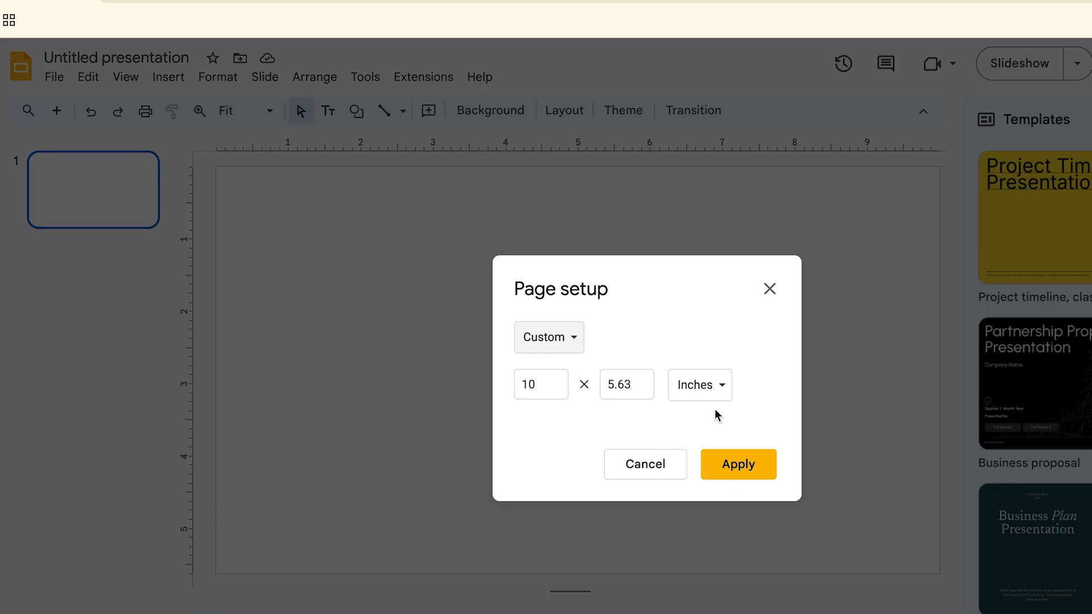
{"action": "left_click", "coordinate": [724, 389]}
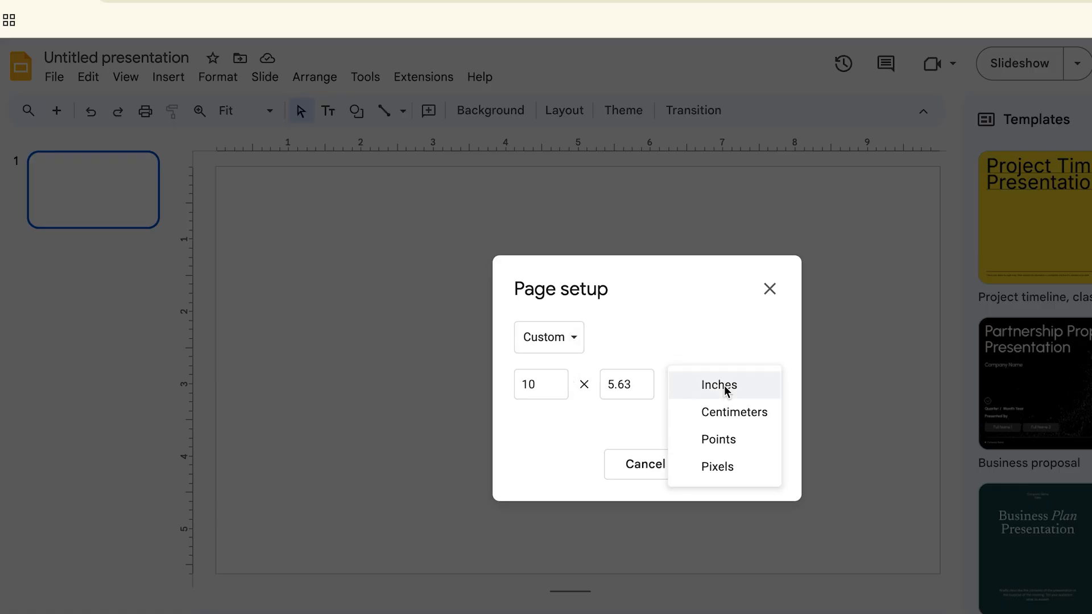
{"action": "left_click", "coordinate": [731, 467]}
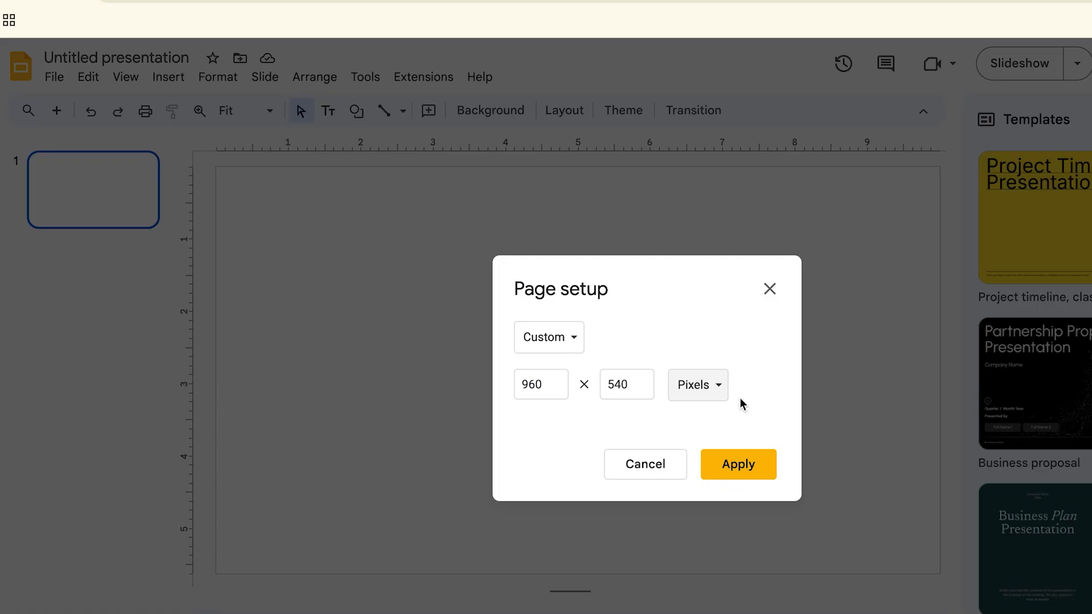
Step: Set the custom page size to 1920 by 1080 pixels and apply it
{"action": "left_click", "coordinate": [550, 389]}
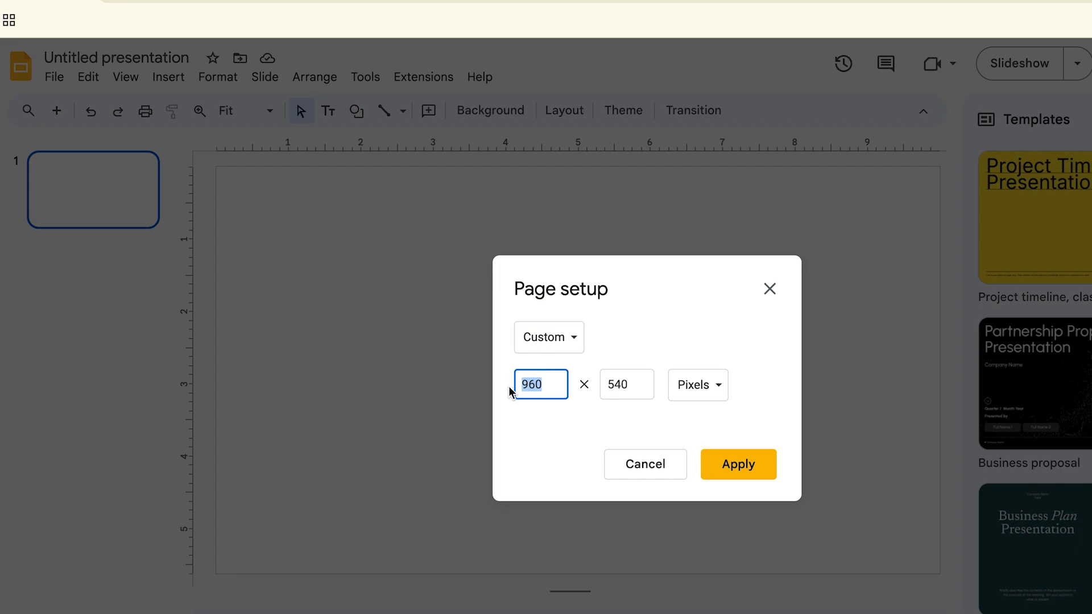
{"action": "type", "text": "1920"}
{"action": "left_click_drag", "start_coordinate": [649, 395], "coordinate": [608, 383]}
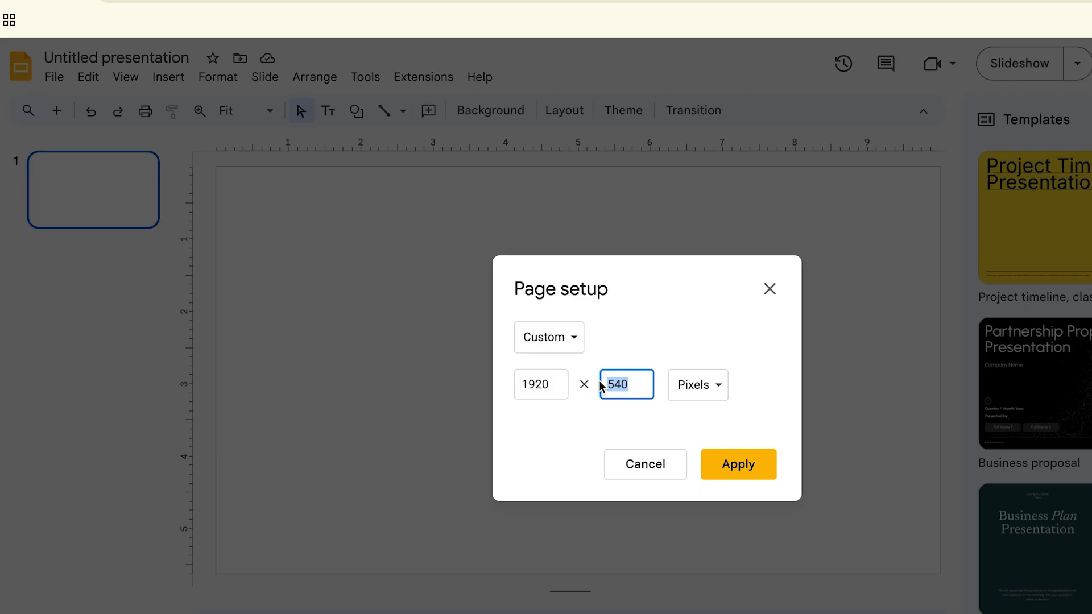
{"action": "type", "text": "1080"}
{"action": "left_click", "coordinate": [751, 465]}
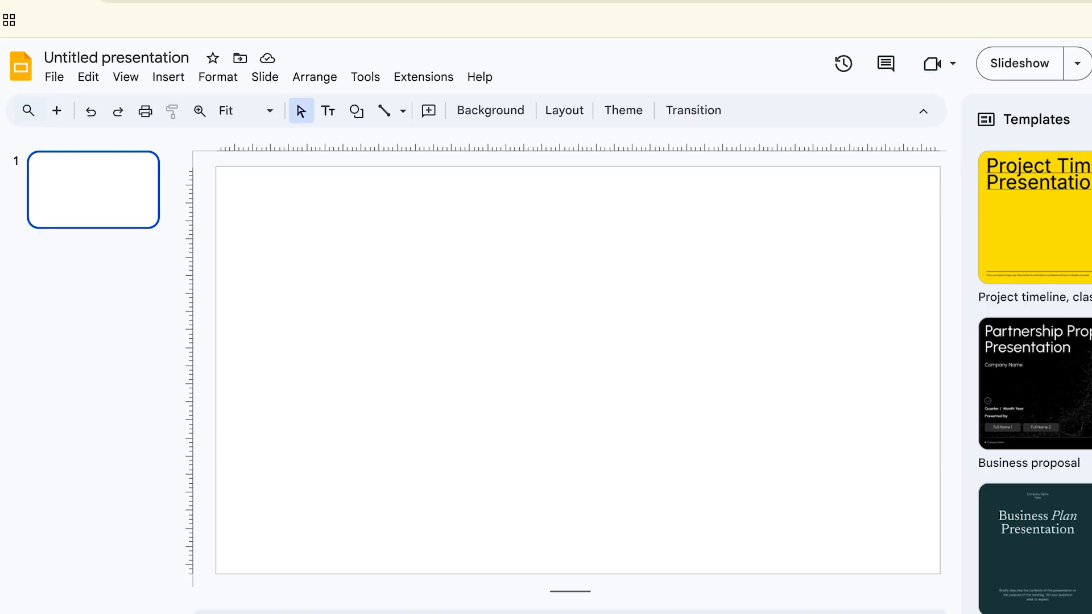
Step: Insert Grand Canyon.JPG from the photo adjust folder onto the slide and stretch it to the slide's upper-left corner
{"action": "key", "text": "super+Tab"}
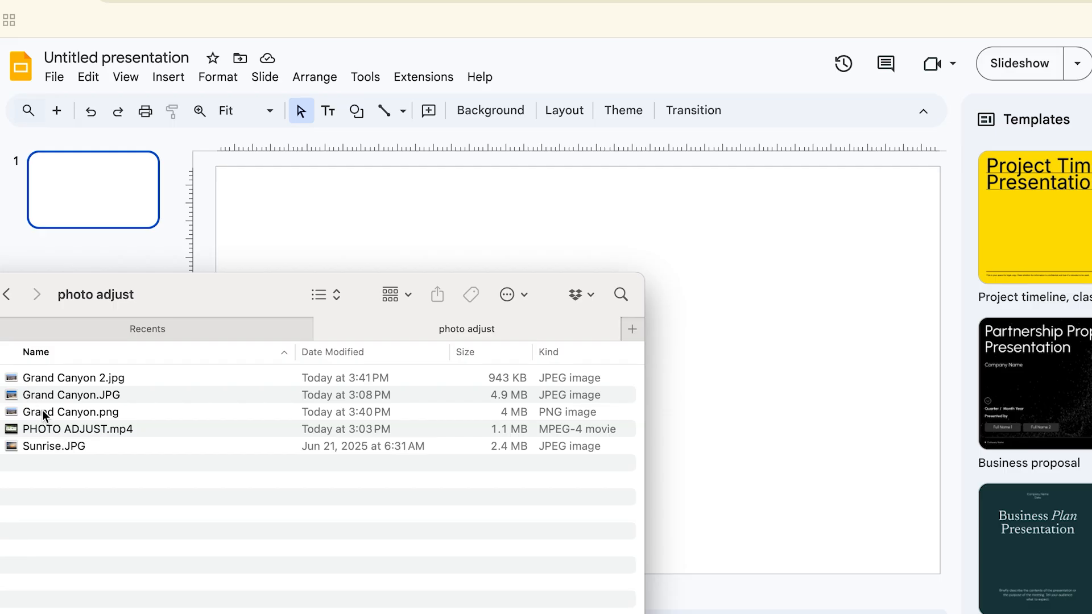
{"action": "left_click", "coordinate": [42, 394]}
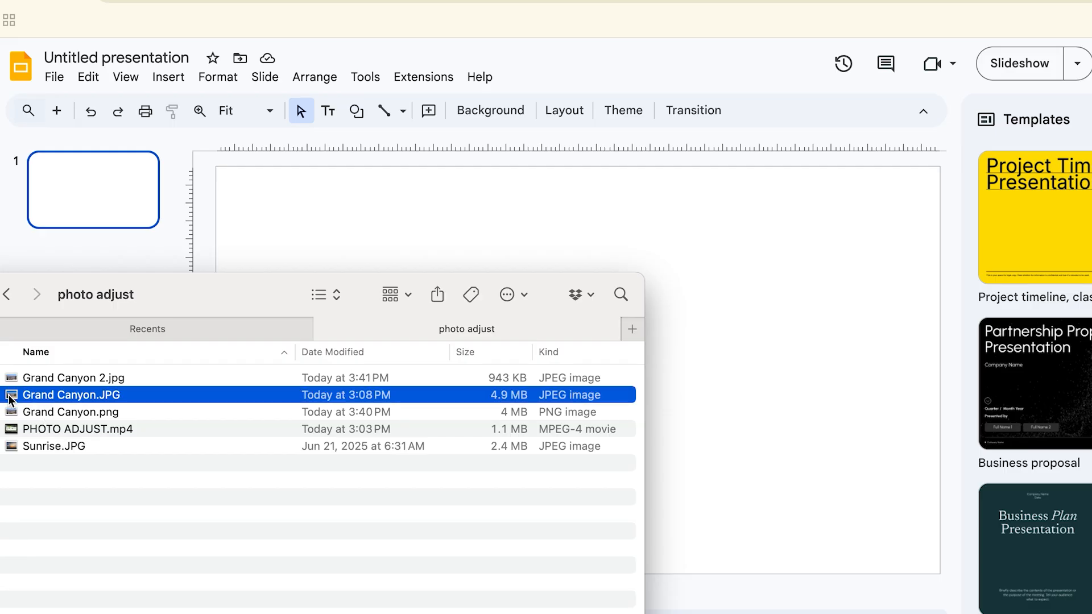
{"action": "left_click_drag", "start_coordinate": [9, 400], "coordinate": [485, 247]}
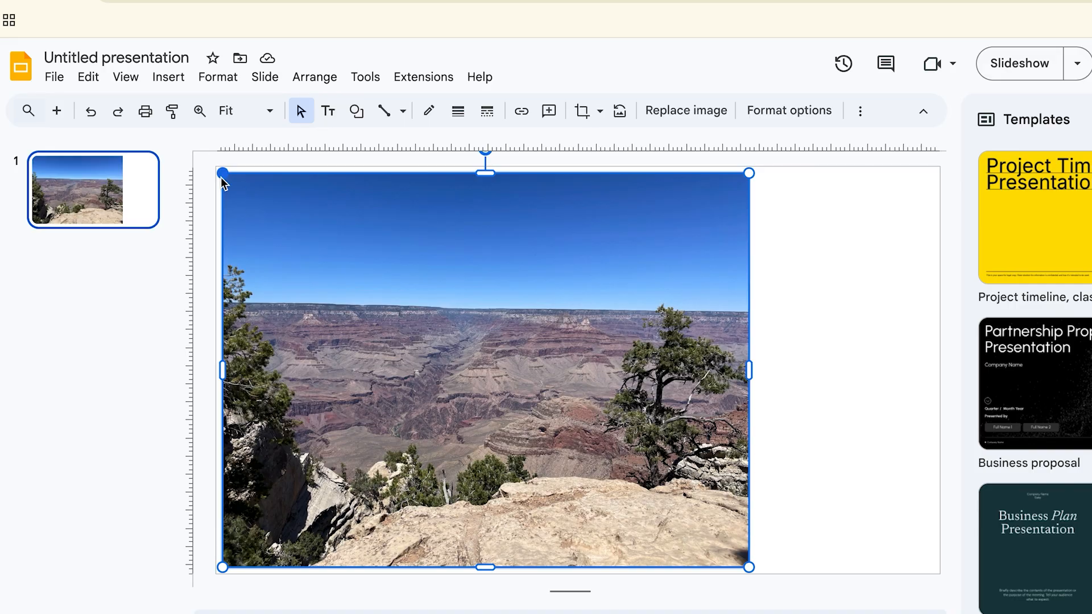
{"action": "left_click_drag", "start_coordinate": [222, 178], "coordinate": [216, 172]}
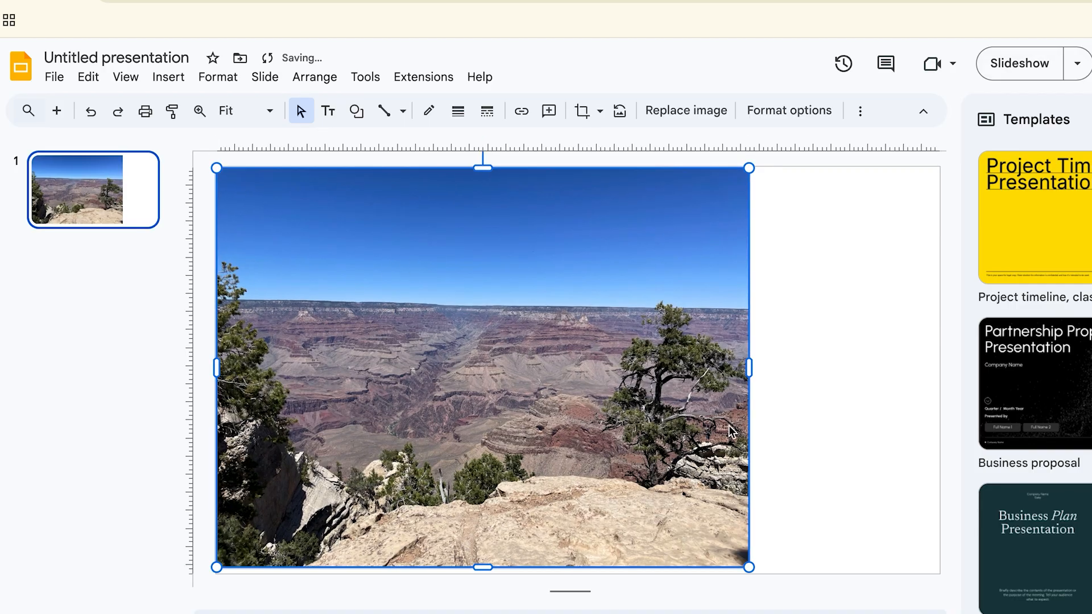
Step: Show the photo's size and rotation format options and lock its aspect ratio
{"action": "left_click", "coordinate": [251, 109]}
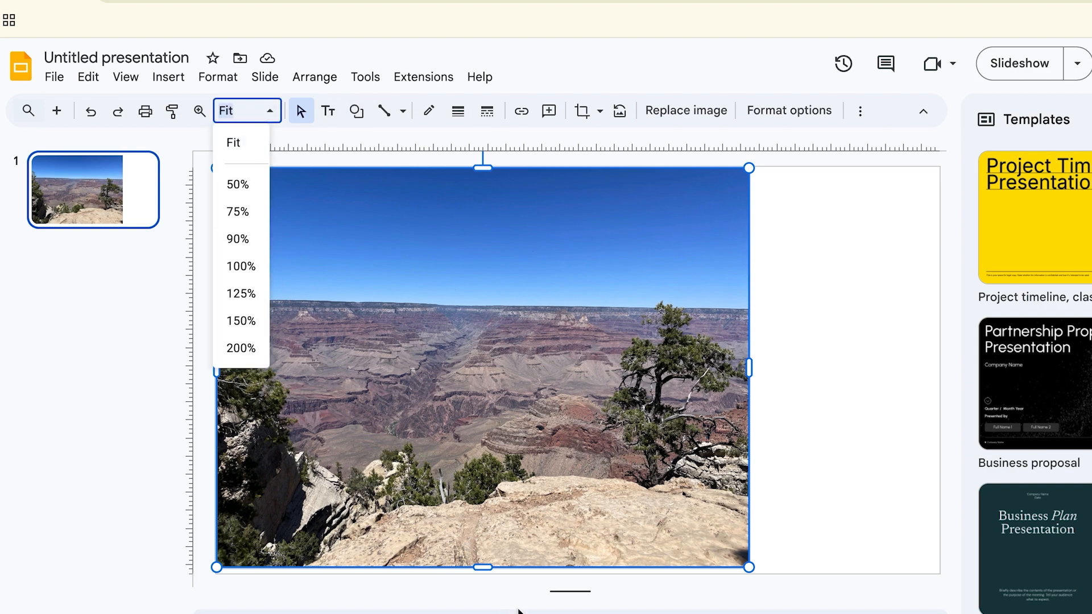
{"action": "left_click", "coordinate": [643, 599]}
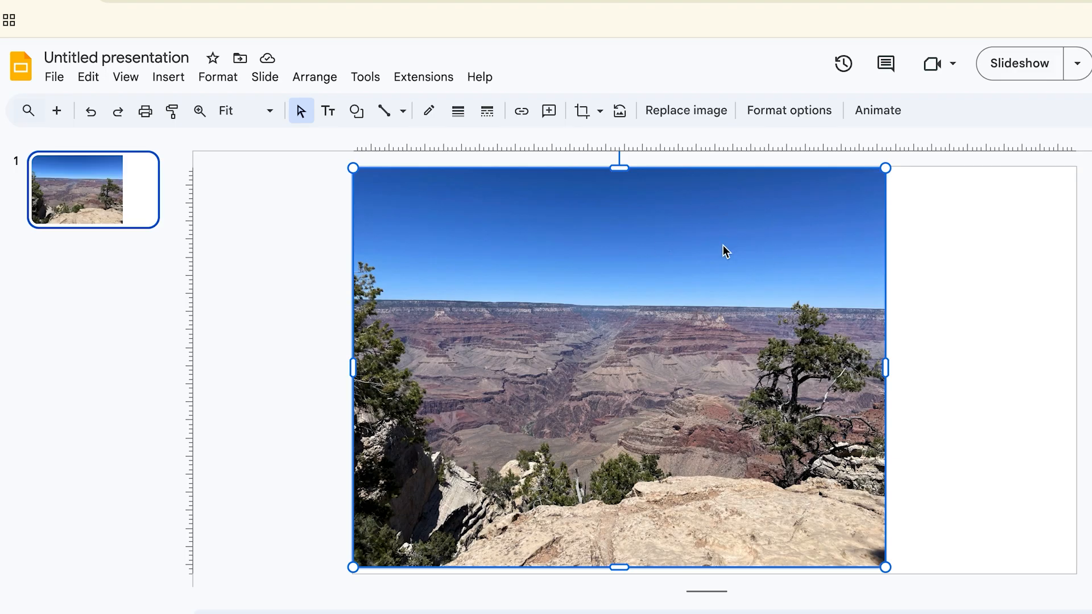
{"action": "left_click", "coordinate": [789, 111]}
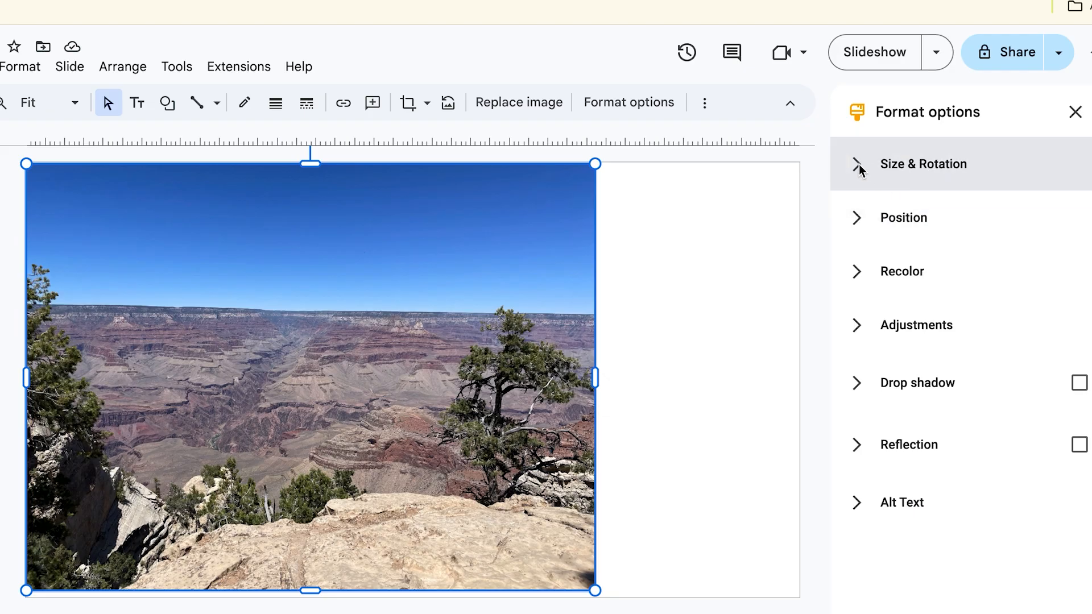
{"action": "left_click", "coordinate": [860, 169]}
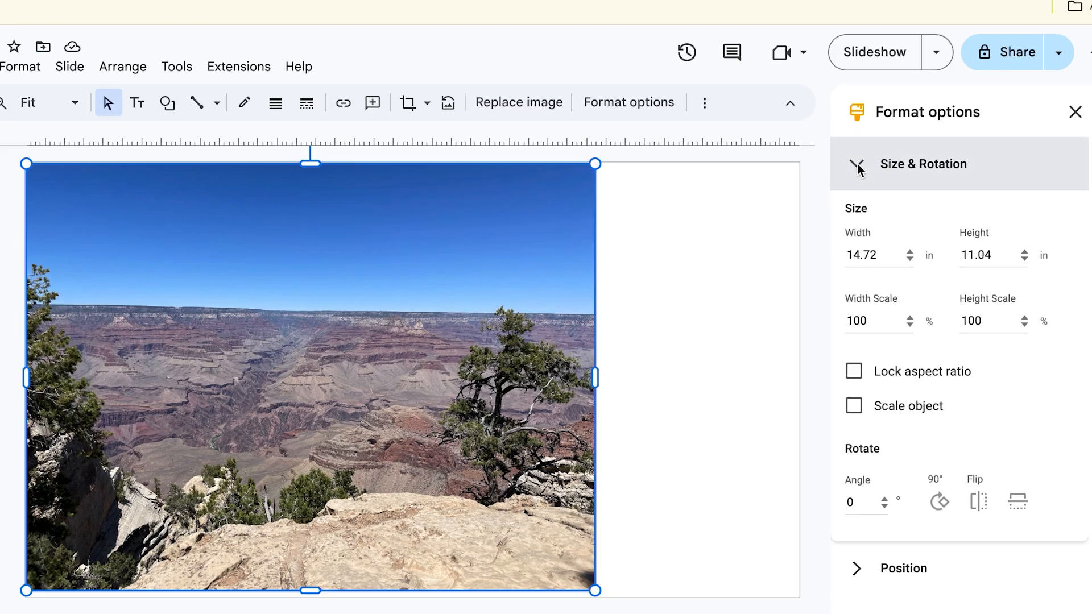
{"action": "left_click", "coordinate": [853, 373]}
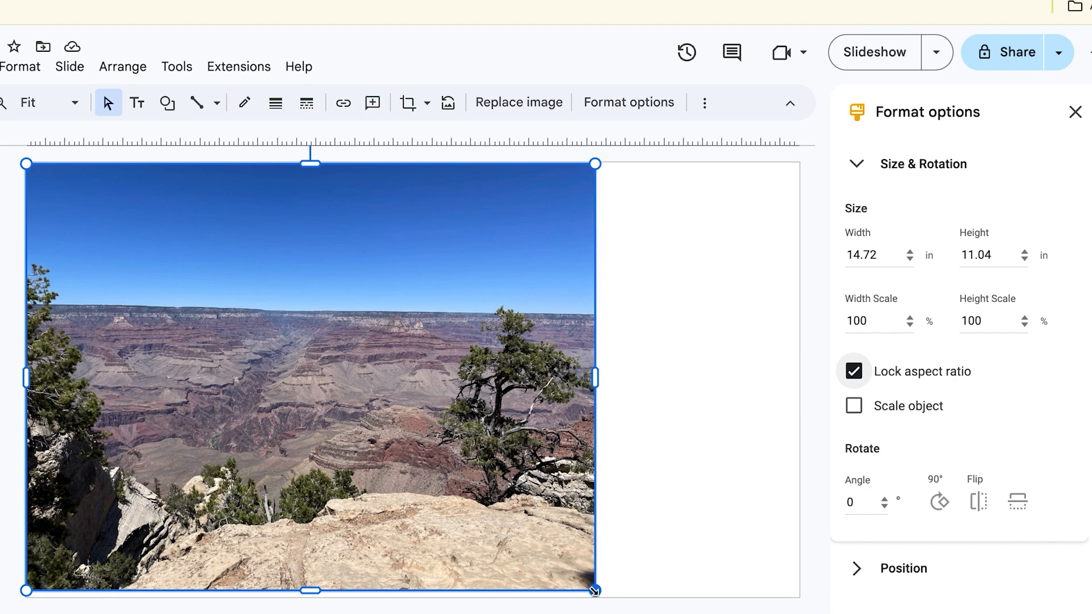
Step: Resize the photo proportionally by its corner to about 20.59 by 15.45 in, keeping the aspect ratio lock on
{"action": "left_click_drag", "start_coordinate": [595, 592], "coordinate": [640, 613]}
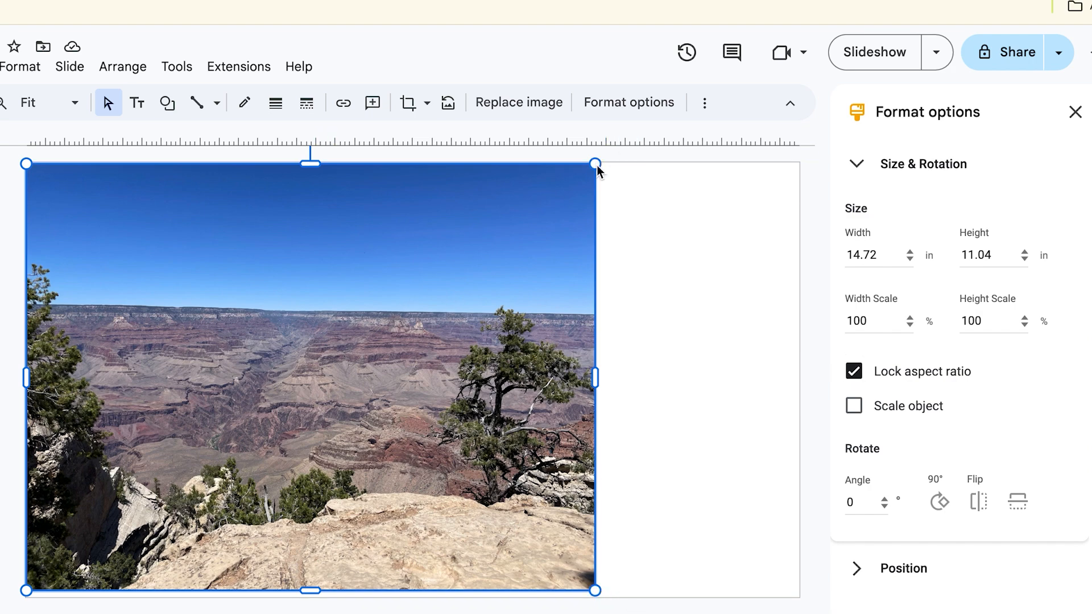
{"action": "left_click_drag", "start_coordinate": [597, 165], "coordinate": [561, 273]}
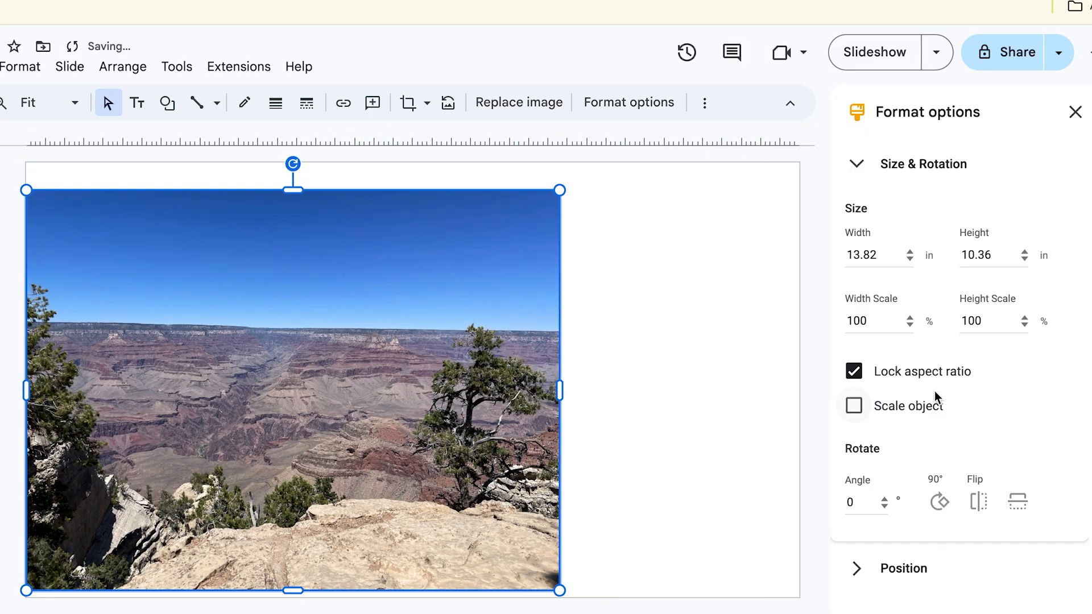
{"action": "left_click", "coordinate": [851, 371]}
{"action": "left_click", "coordinate": [854, 372]}
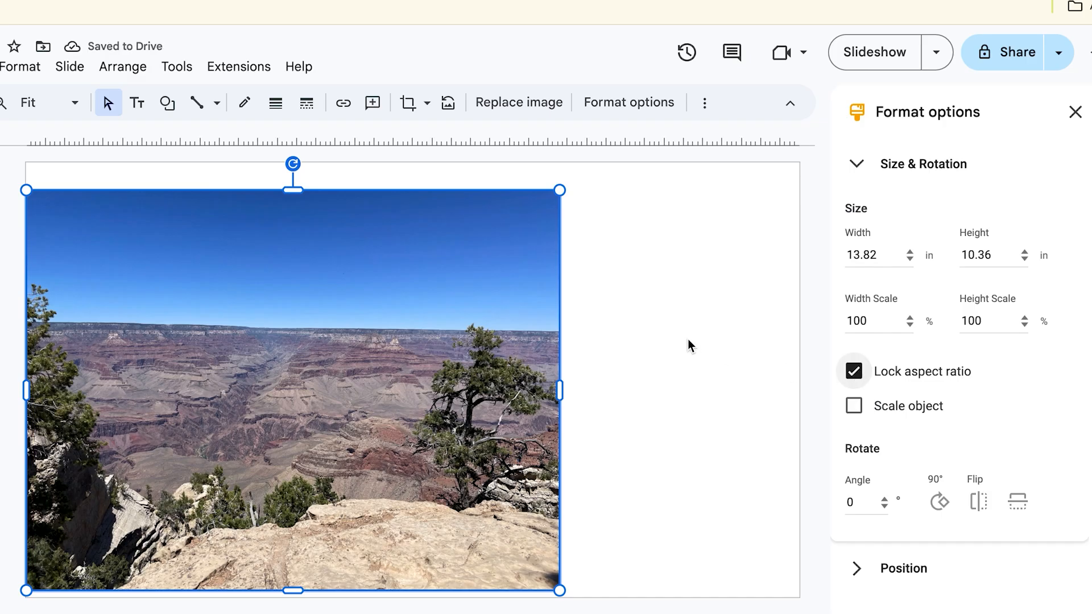
{"action": "left_click_drag", "start_coordinate": [560, 193], "coordinate": [822, 166]}
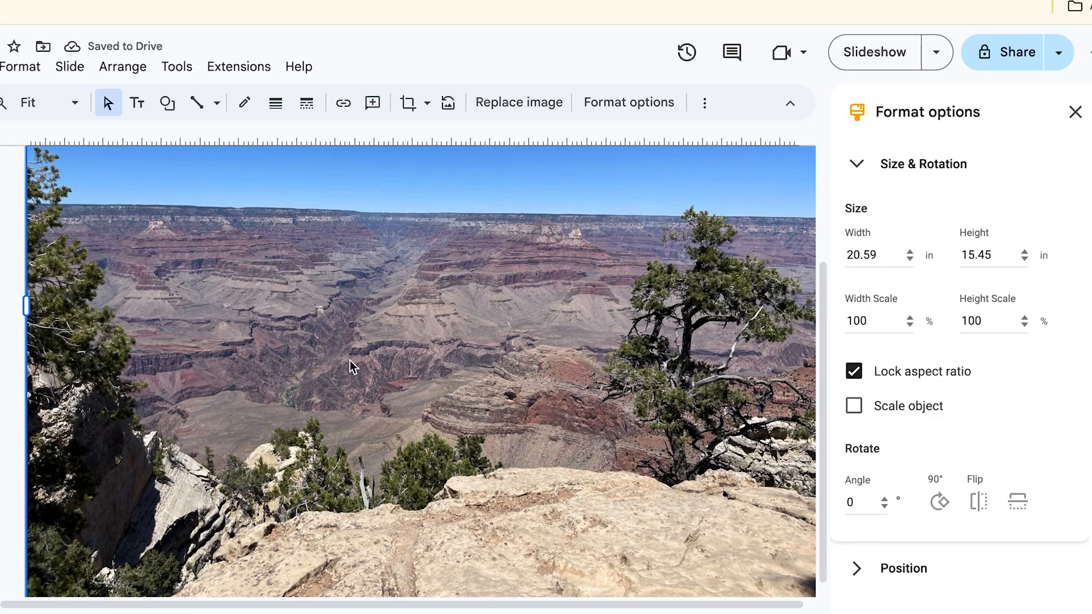
Step: Enlarge the photo proportionally past the slide's lower-right corner to about 21.63 by 16.22 in
{"action": "left_click", "coordinate": [54, 103]}
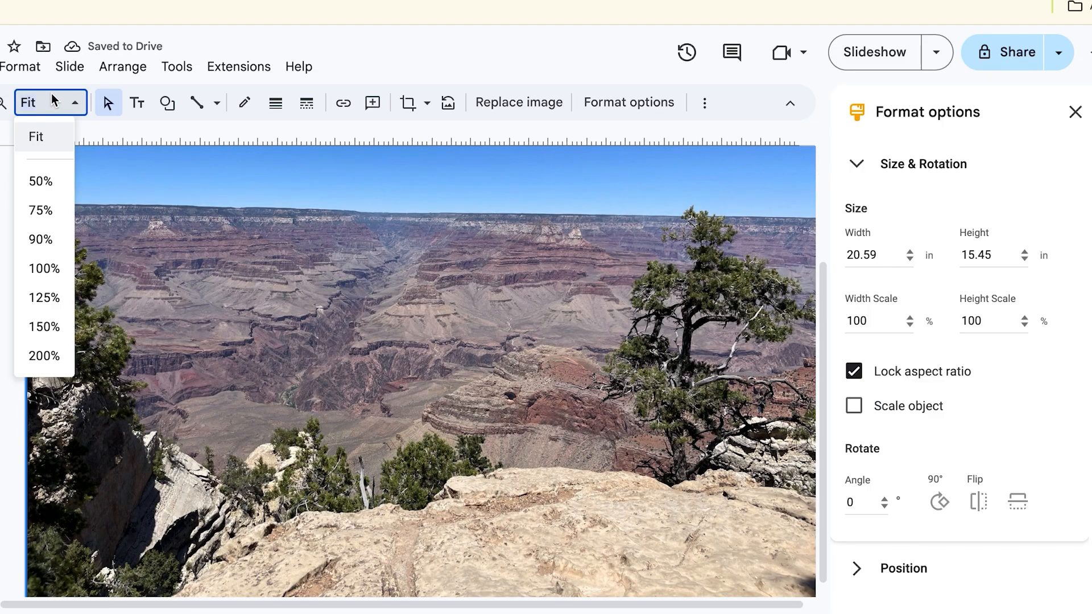
{"action": "left_click", "coordinate": [41, 182]}
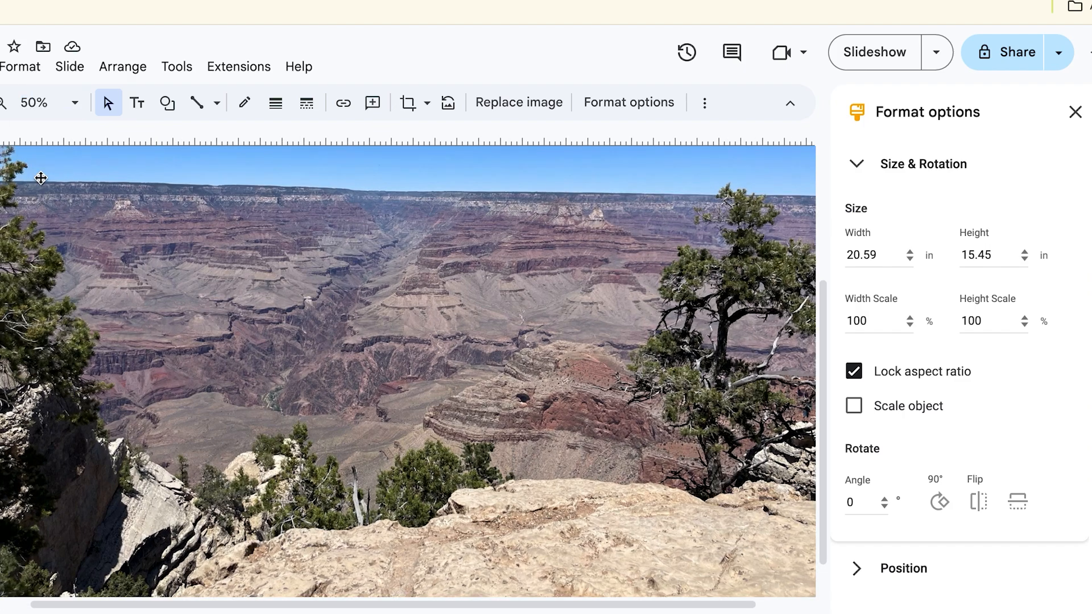
{"action": "left_click", "coordinate": [49, 114]}
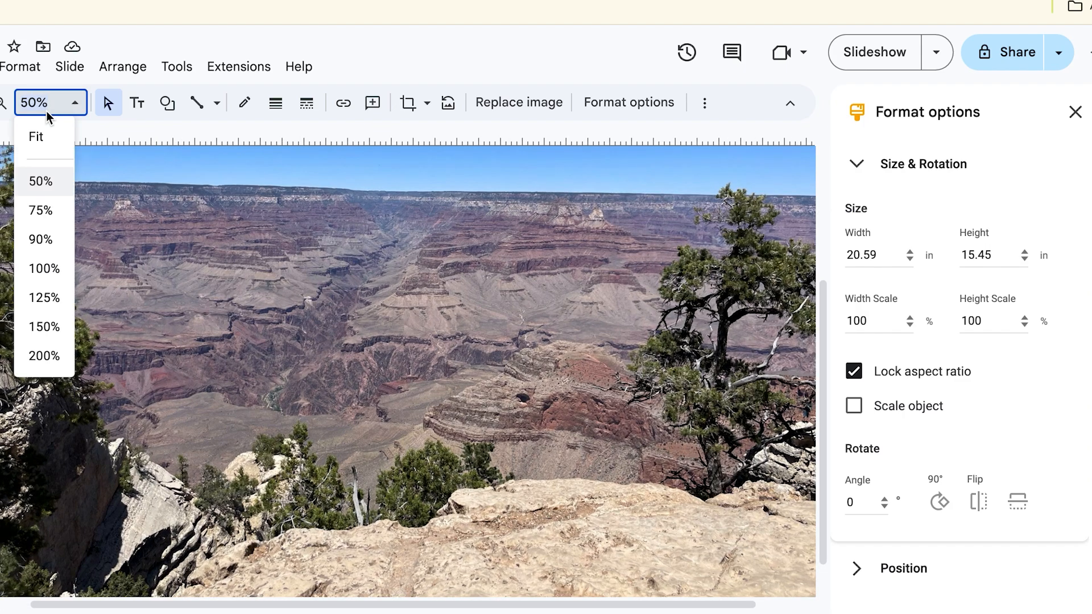
{"action": "left_click", "coordinate": [37, 149]}
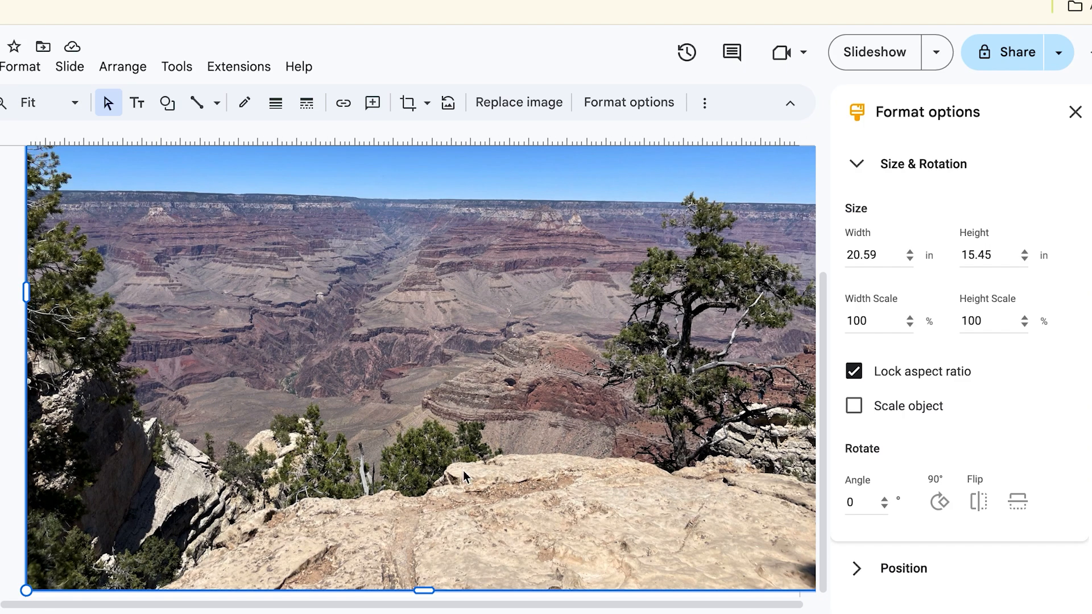
{"action": "scroll", "coordinate": [513, 568], "scroll_direction": "up", "scroll_amount": 3}
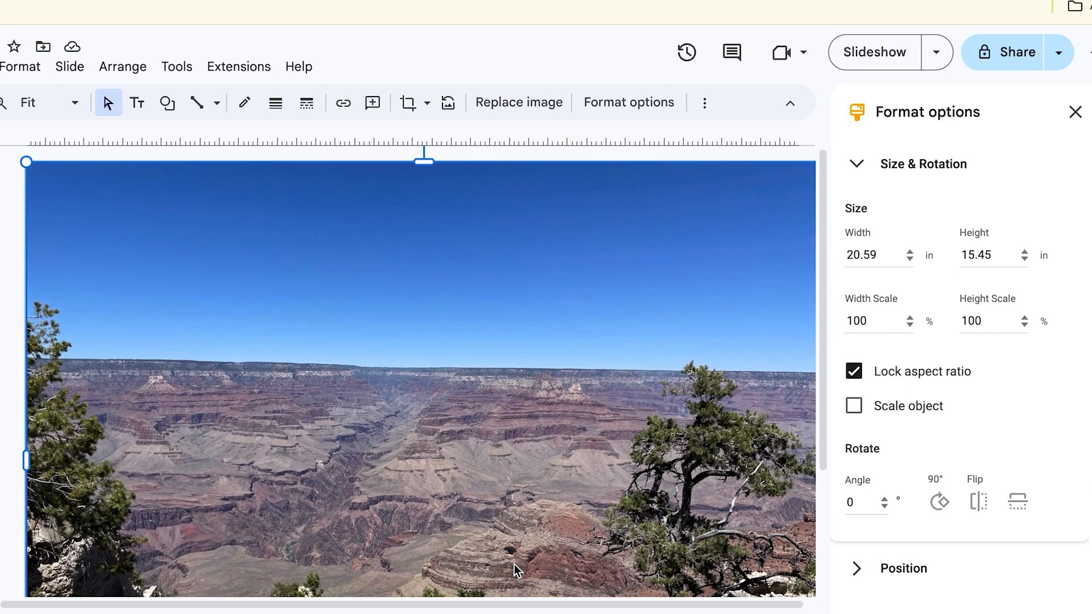
{"action": "key", "text": "super+alt+minus"}
{"action": "key", "text": "super+alt+minus"}
{"action": "key", "text": "super+alt+minus"}
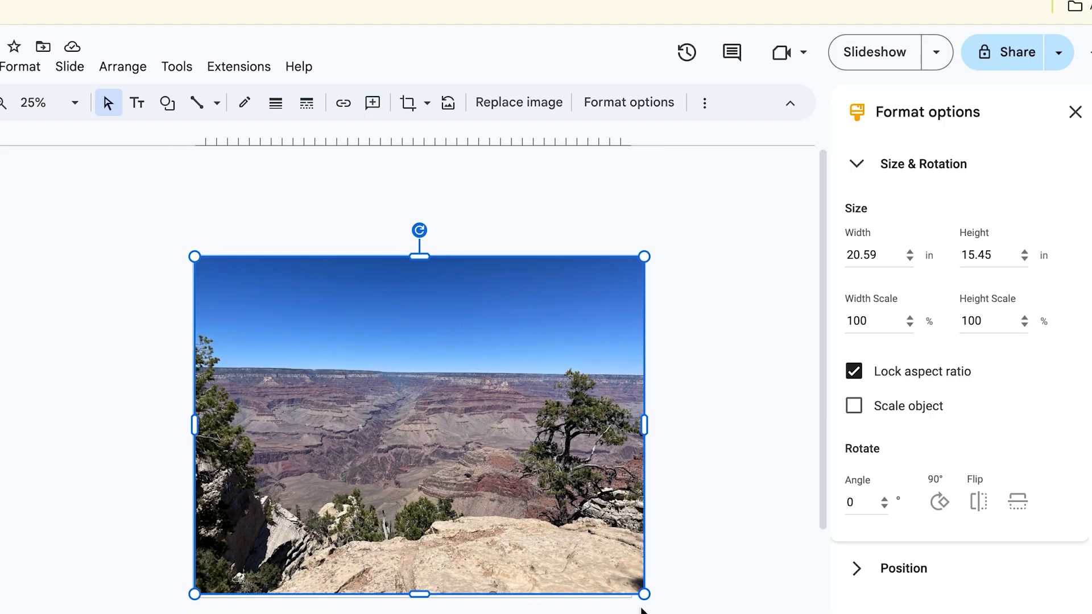
{"action": "left_click_drag", "start_coordinate": [644, 594], "coordinate": [667, 610]}
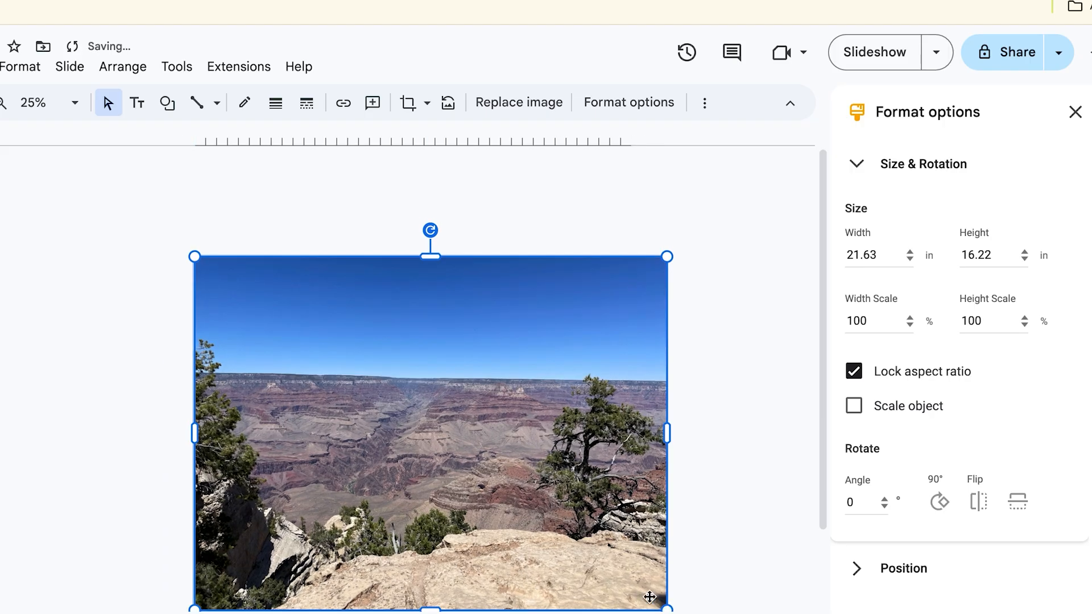
Step: Shift the photo slightly left so it overlaps the slide's side edges, and fit the slide in the view
{"action": "mouse_move", "coordinate": [576, 533]}
{"action": "left_mouse_down"}
{"action": "mouse_move", "coordinate": [636, 594]}
{"action": "mouse_move", "coordinate": [558, 544]}
{"action": "mouse_move", "coordinate": [559, 532]}
{"action": "left_mouse_up"}
{"action": "left_click", "coordinate": [416, 107]}
{"action": "left_click", "coordinate": [416, 107]}
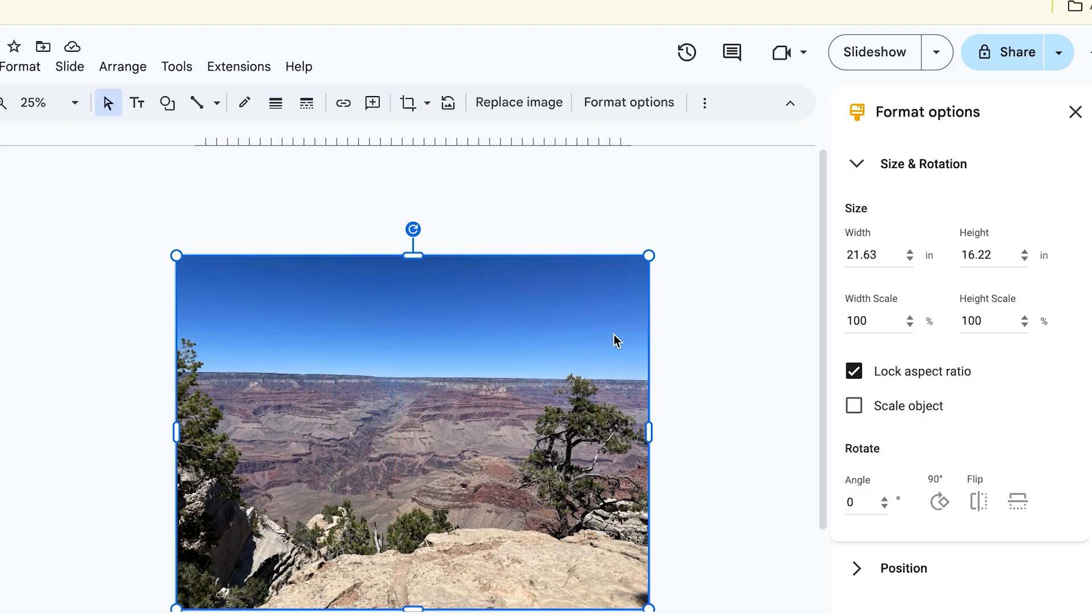
{"action": "scroll", "coordinate": [697, 354], "scroll_direction": "down", "scroll_amount": 1}
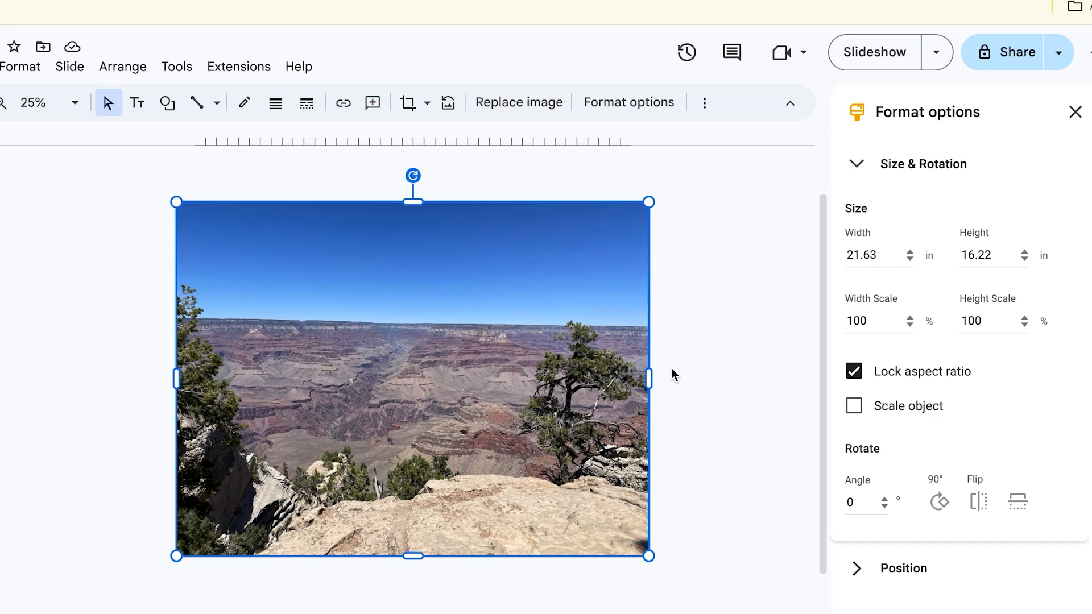
{"action": "left_click", "coordinate": [54, 106]}
{"action": "left_click", "coordinate": [37, 136]}
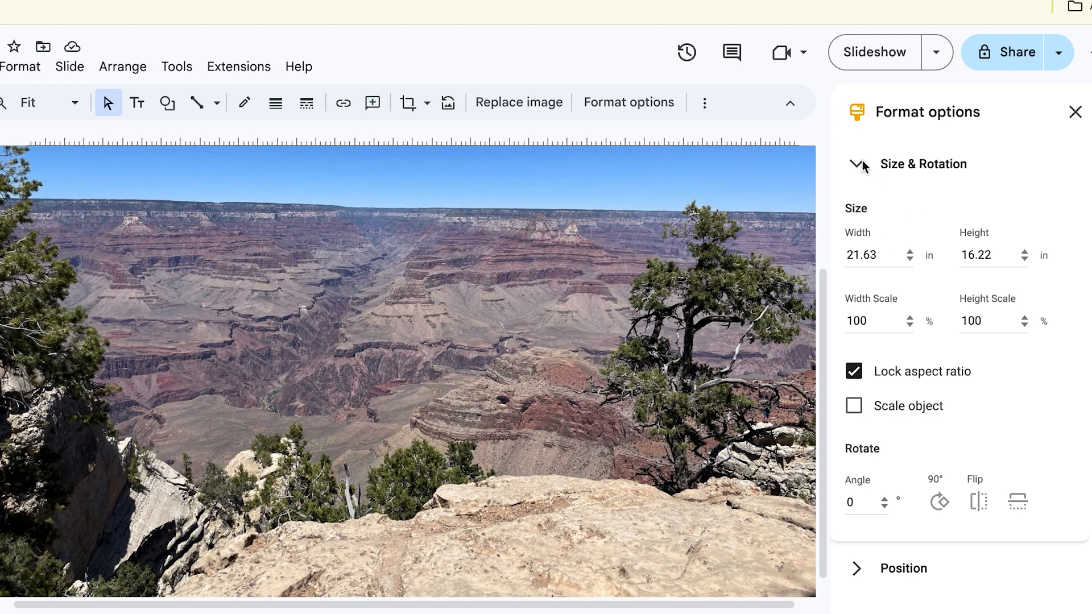
Step: Try rotating the photo by 3 degrees, restore its angle to 0, and collapse the size and rotation options
{"action": "left_click", "coordinate": [884, 499]}
{"action": "left_click", "coordinate": [885, 499]}
{"action": "left_click", "coordinate": [885, 499]}
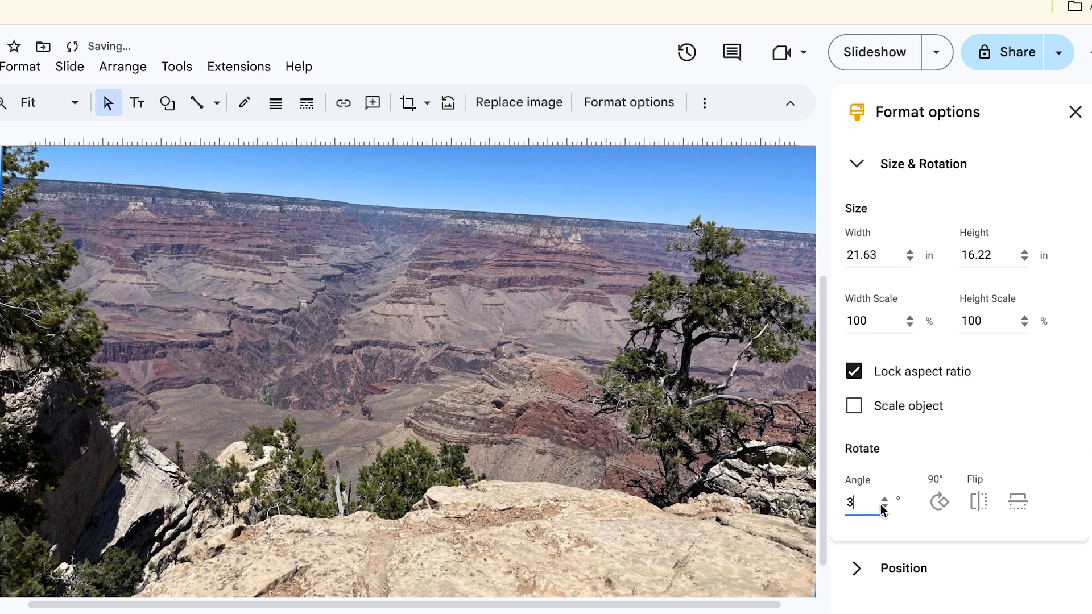
{"action": "left_click", "coordinate": [885, 507]}
{"action": "left_click", "coordinate": [884, 507]}
{"action": "left_click", "coordinate": [885, 507]}
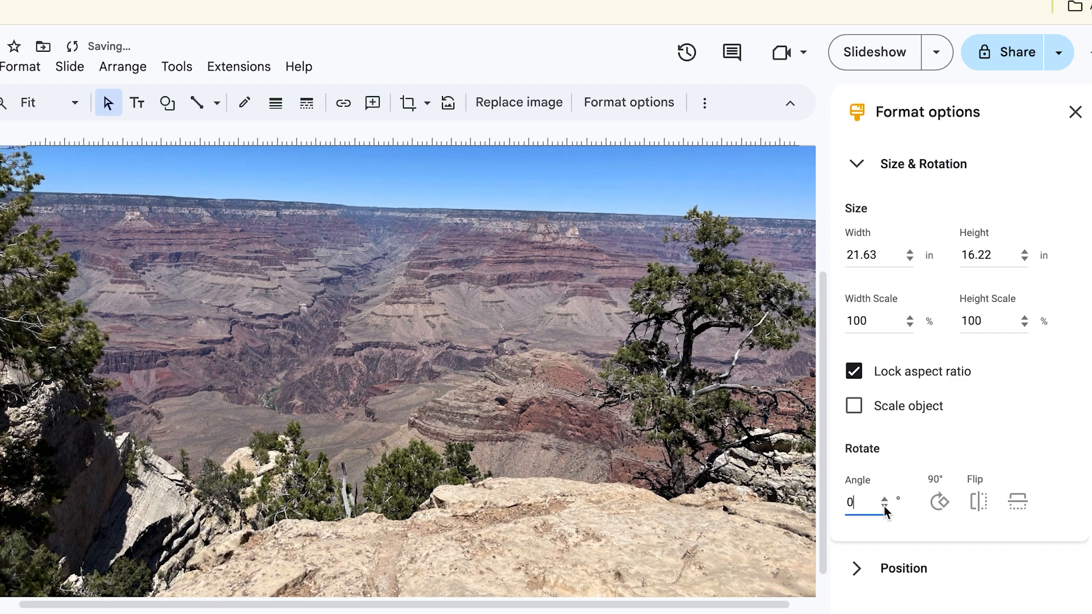
{"action": "left_click", "coordinate": [856, 165]}
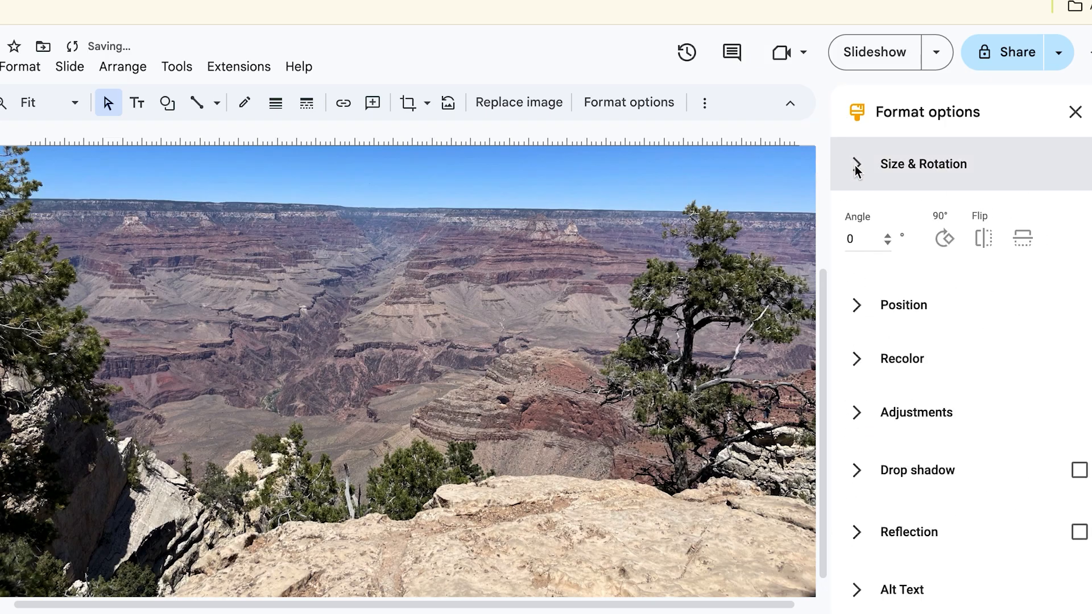
Step: Examine the photo's position settings in the format options, and collapse them
{"action": "left_click", "coordinate": [857, 218]}
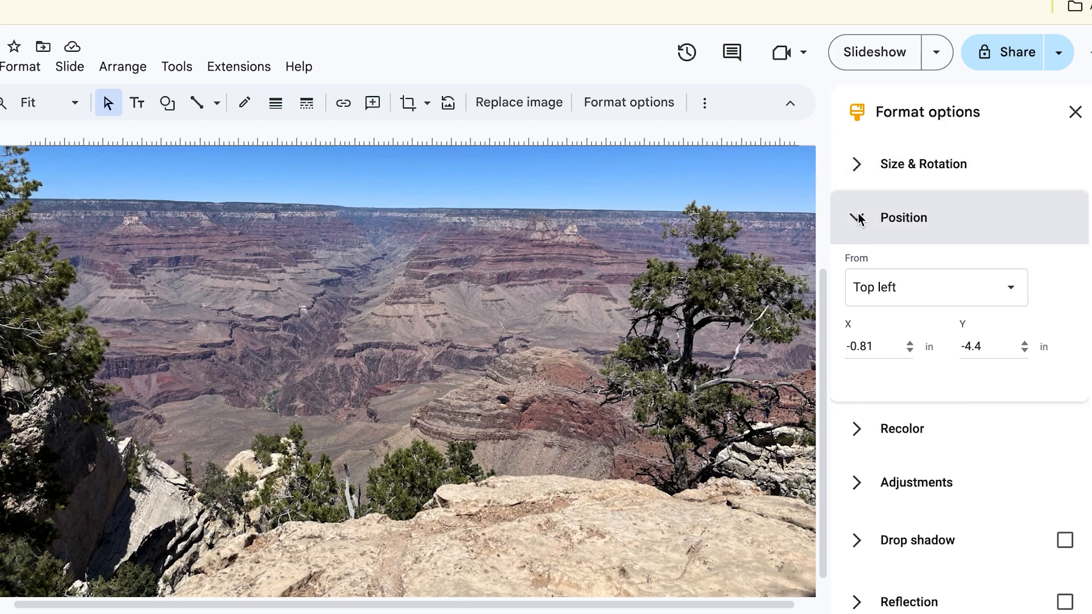
{"action": "left_click", "coordinate": [860, 217]}
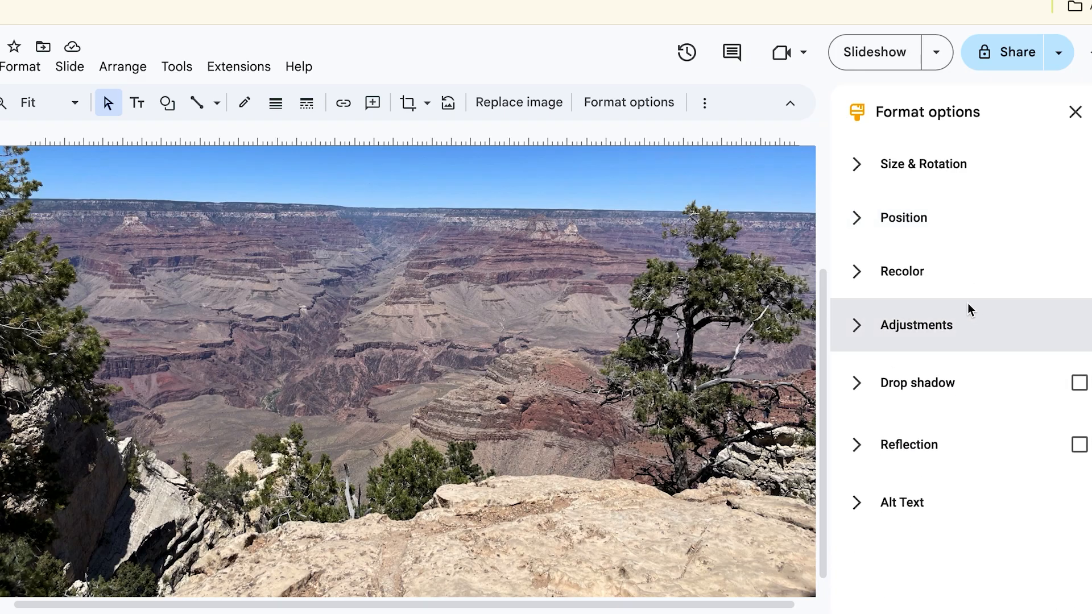
Step: Try the Dark 3 and Light 6 recolors on the photo, restore No recolor, and collapse the recolor options
{"action": "left_click", "coordinate": [859, 273]}
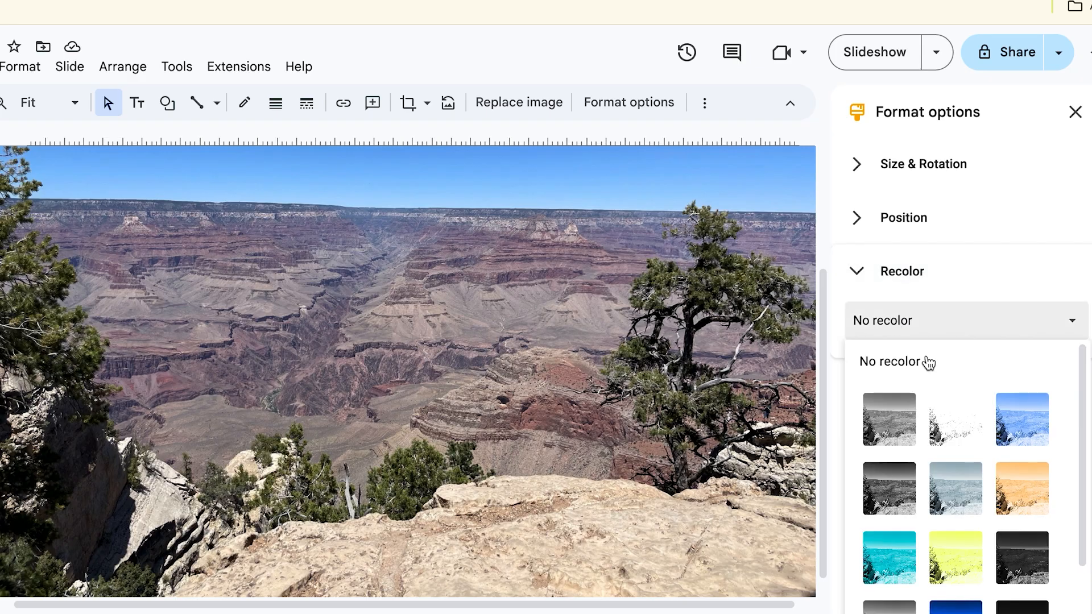
{"action": "scroll", "coordinate": [995, 475], "scroll_direction": "down", "scroll_amount": 3}
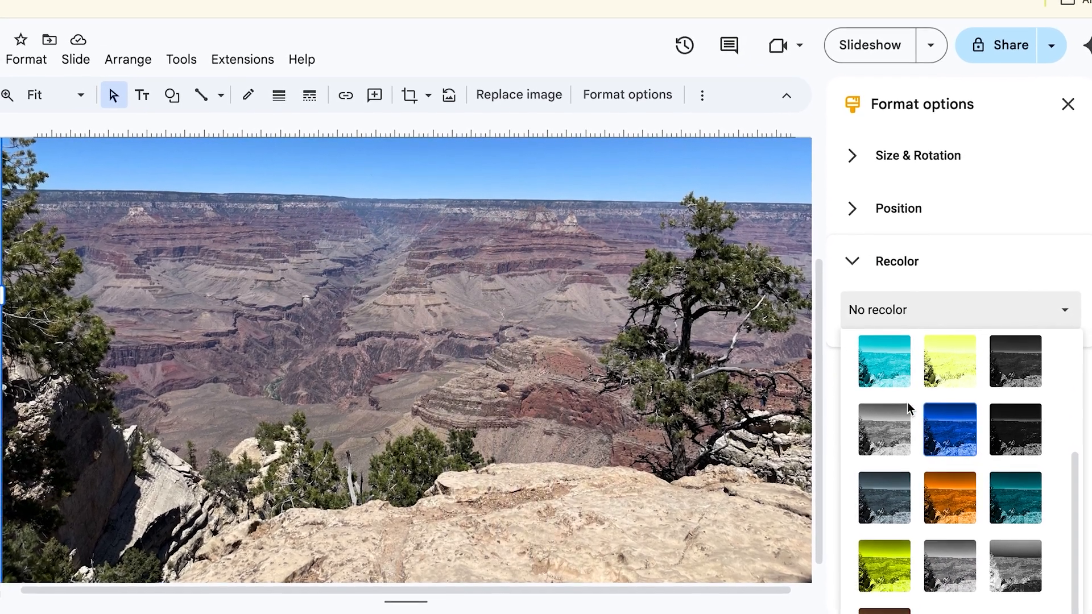
{"action": "left_click", "coordinate": [927, 410]}
{"action": "left_click", "coordinate": [924, 319]}
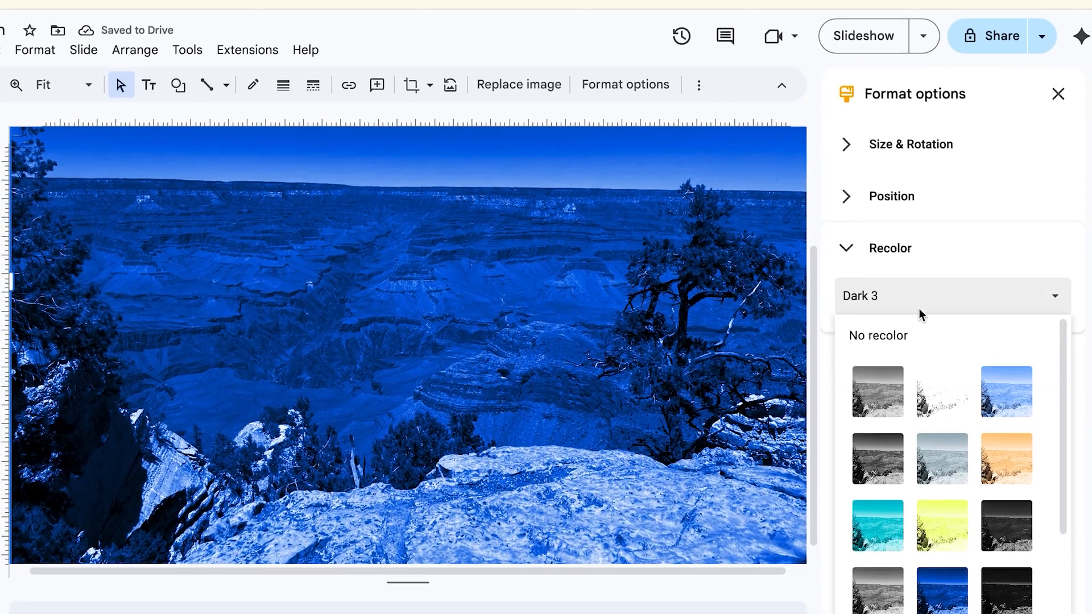
{"action": "left_click", "coordinate": [999, 458]}
{"action": "left_click", "coordinate": [925, 280]}
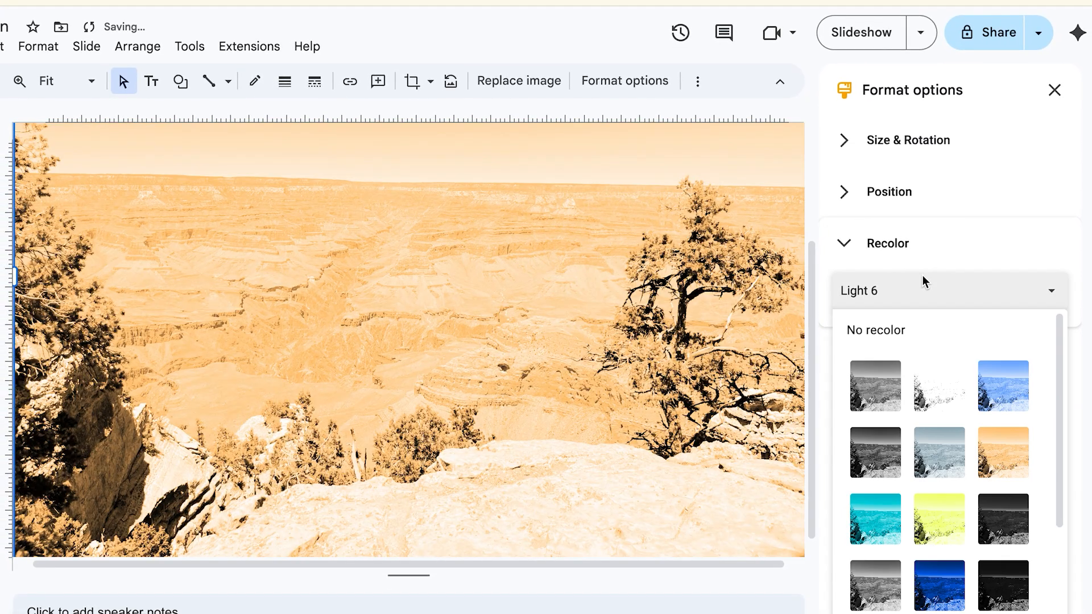
{"action": "left_click", "coordinate": [862, 335]}
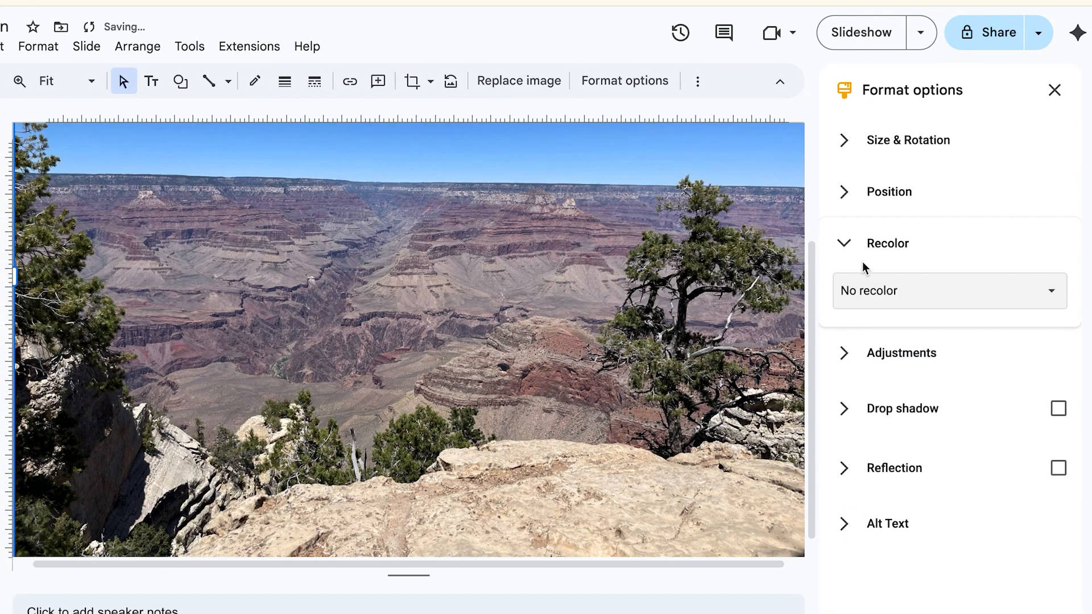
{"action": "left_click", "coordinate": [844, 244]}
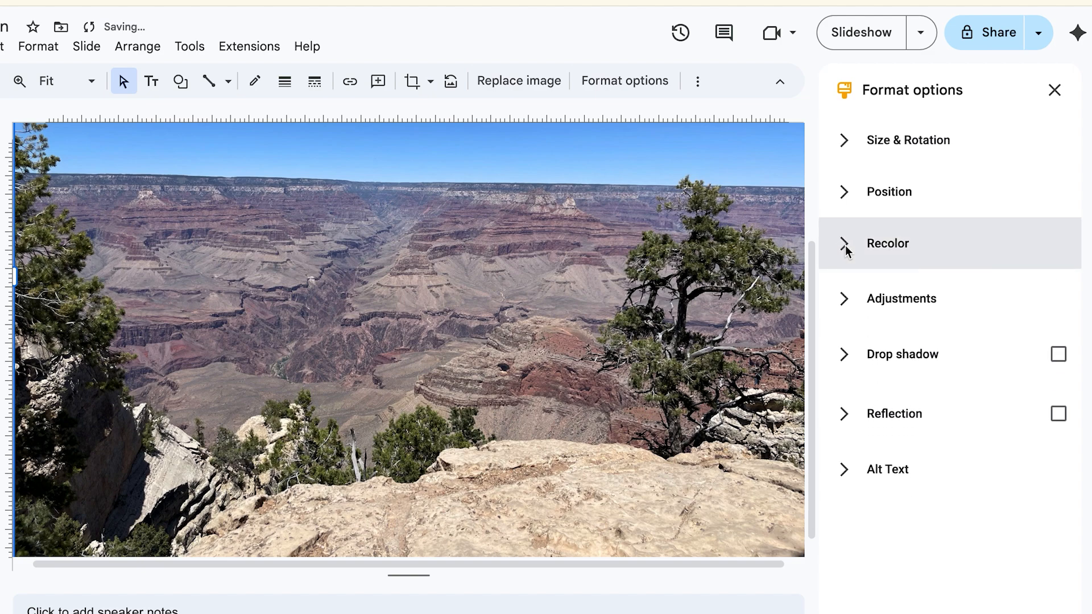
Step: Try lowering the photo's brightness to -7% in the adjustments, and step it back up to 0%
{"action": "left_click", "coordinate": [854, 297]}
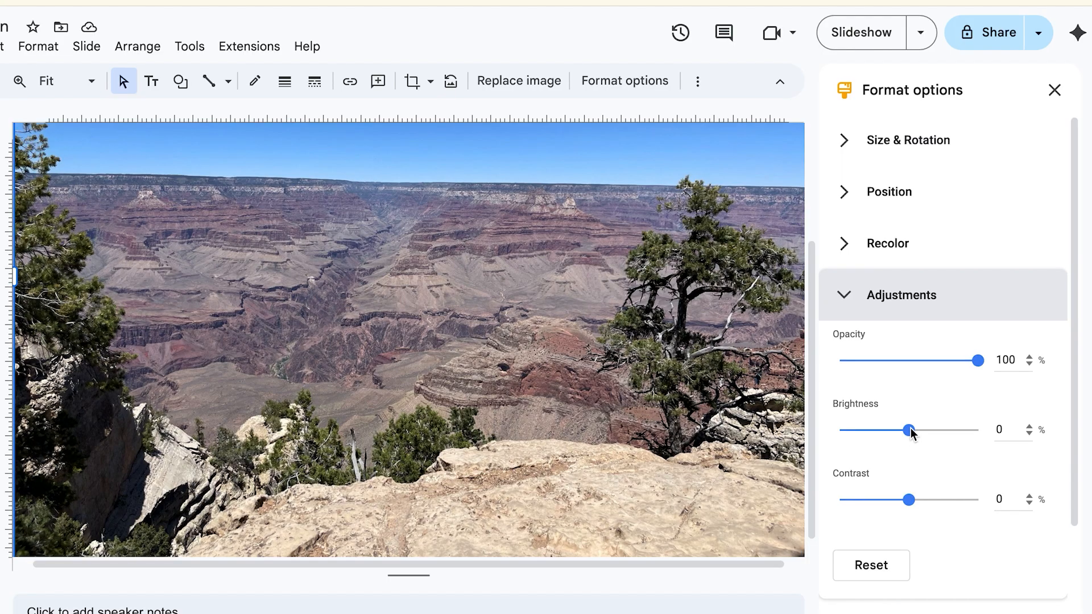
{"action": "mouse_move", "coordinate": [910, 431]}
{"action": "left_mouse_down"}
{"action": "mouse_move", "coordinate": [926, 429]}
{"action": "mouse_move", "coordinate": [904, 432]}
{"action": "left_mouse_up"}
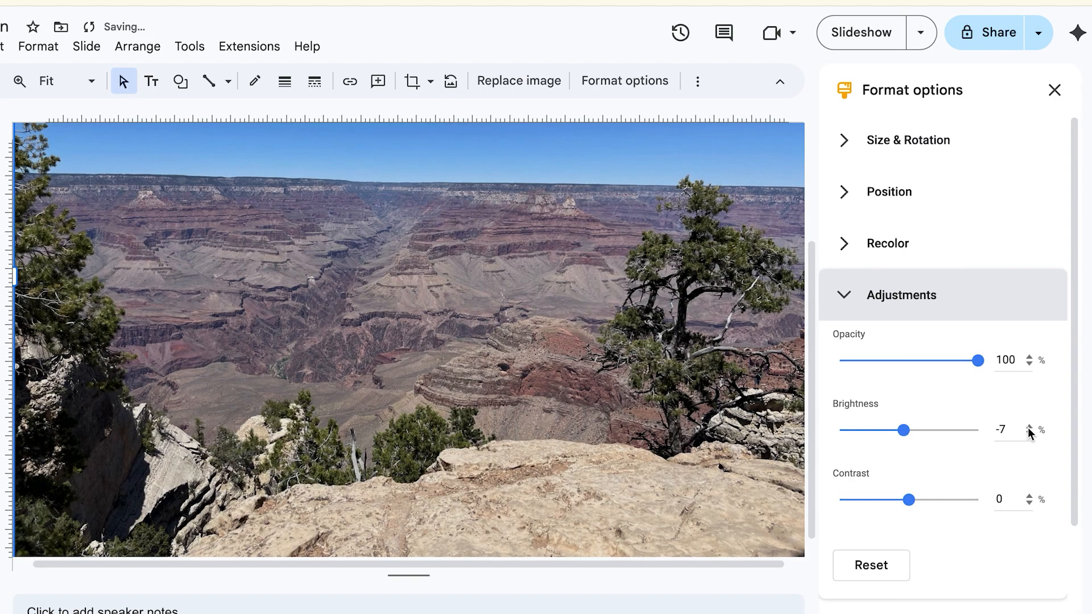
{"action": "left_click", "coordinate": [1029, 427]}
{"action": "left_click", "coordinate": [1029, 426]}
{"action": "left_click", "coordinate": [1029, 426]}
{"action": "left_click", "coordinate": [1030, 427]}
{"action": "left_click", "coordinate": [1029, 427]}
{"action": "left_click", "coordinate": [1029, 427]}
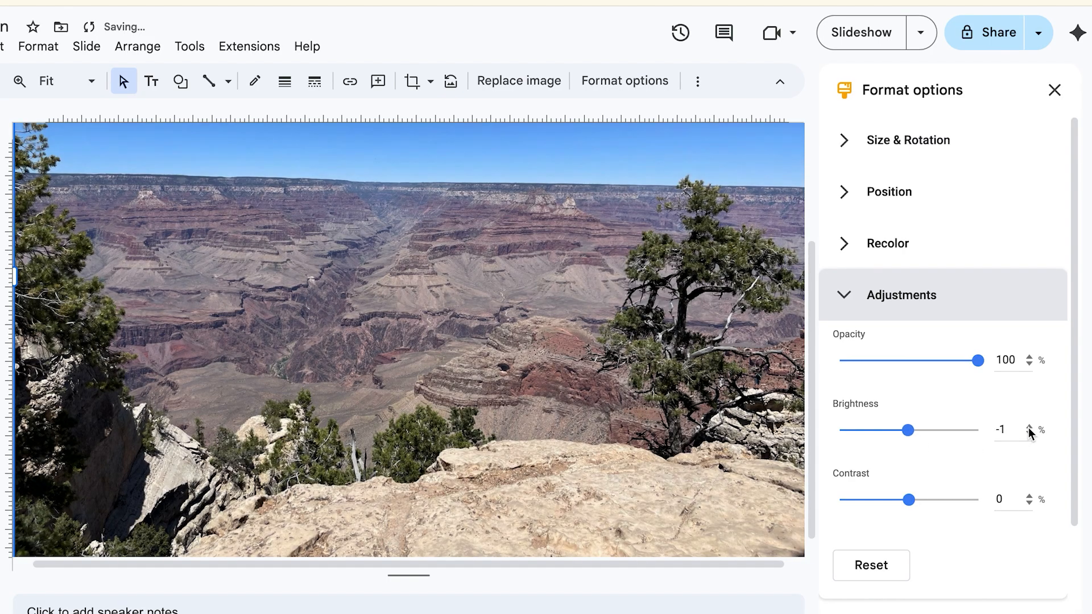
{"action": "left_click", "coordinate": [1029, 427]}
Step: Raise the photo's contrast to about 19%, and nudge it one increment higher
{"action": "mouse_move", "coordinate": [913, 499]}
{"action": "left_mouse_down"}
{"action": "mouse_move", "coordinate": [936, 500]}
{"action": "mouse_move", "coordinate": [877, 503]}
{"action": "mouse_move", "coordinate": [924, 503]}
{"action": "left_mouse_up"}
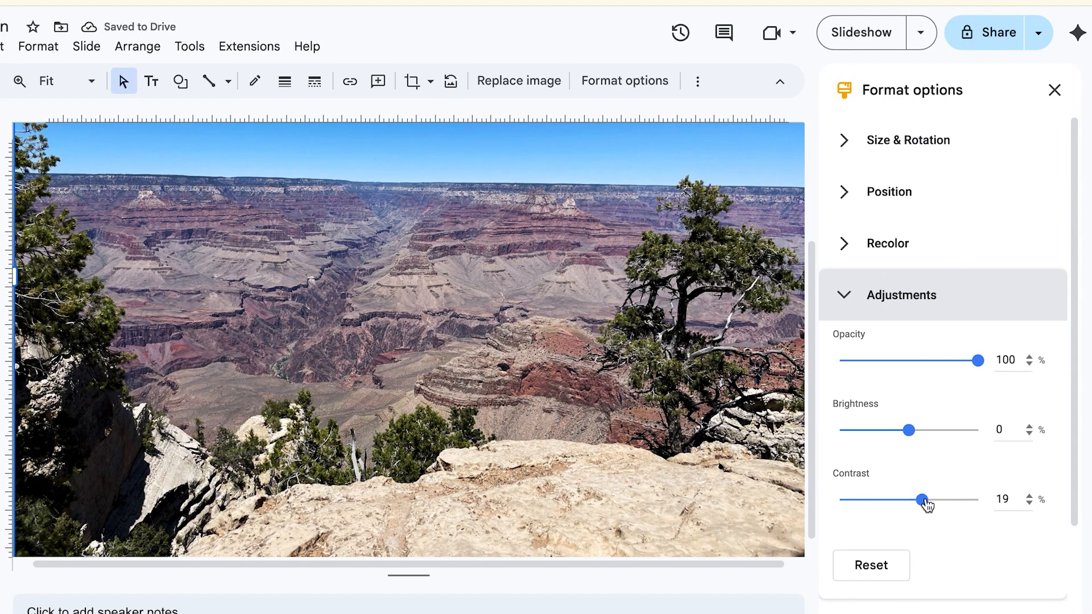
{"action": "left_click", "coordinate": [1030, 494]}
{"action": "scroll", "coordinate": [973, 538], "scroll_direction": "down", "scroll_amount": 3}
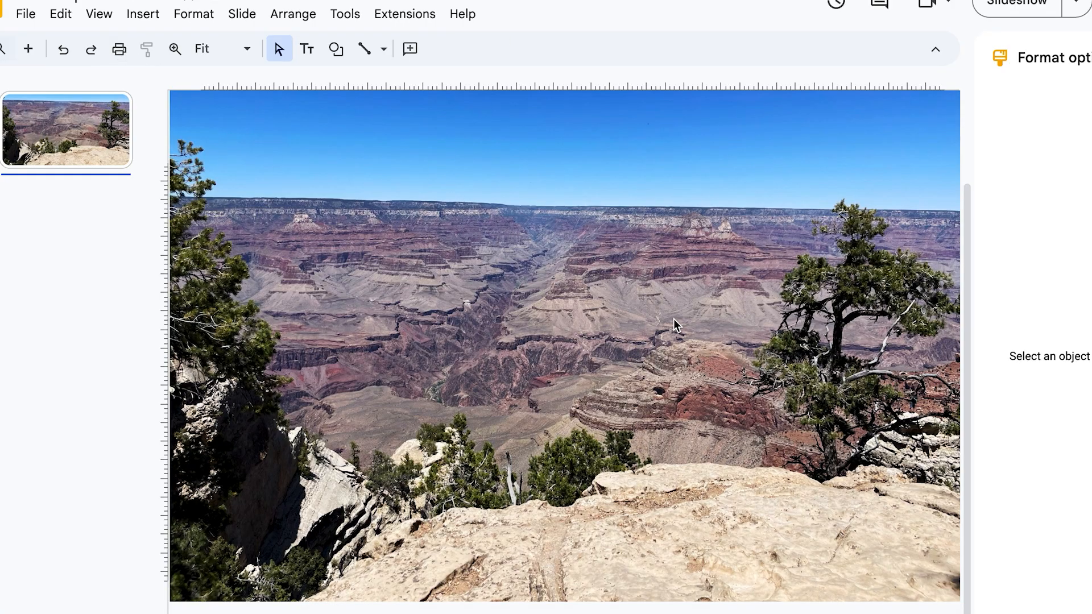
Step: Download the current slide as a JPEG image
{"action": "left_click", "coordinate": [35, 21]}
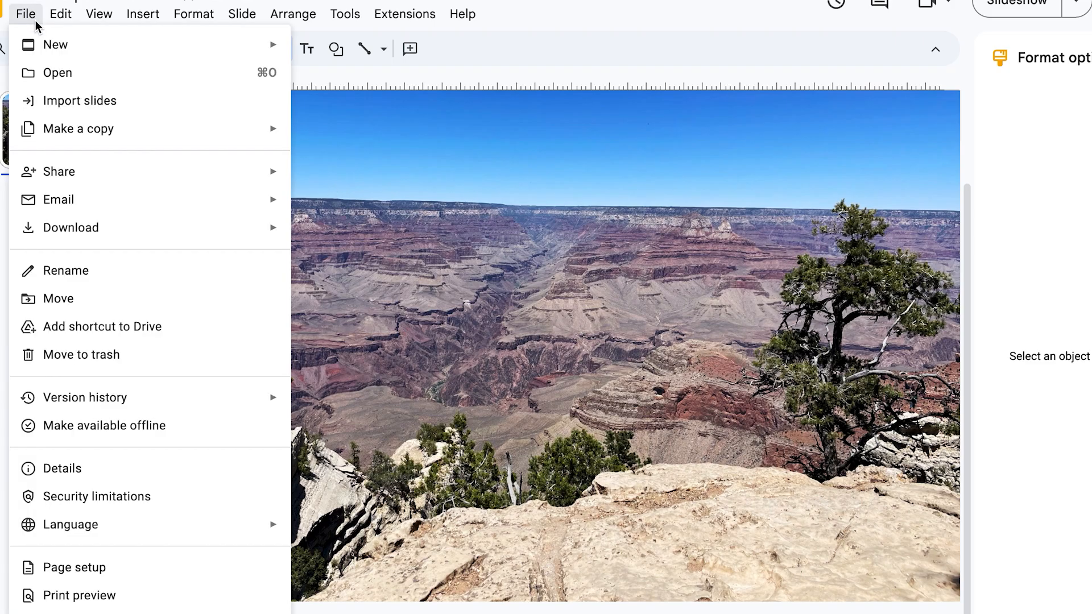
{"action": "mouse_move", "coordinate": [101, 226]}
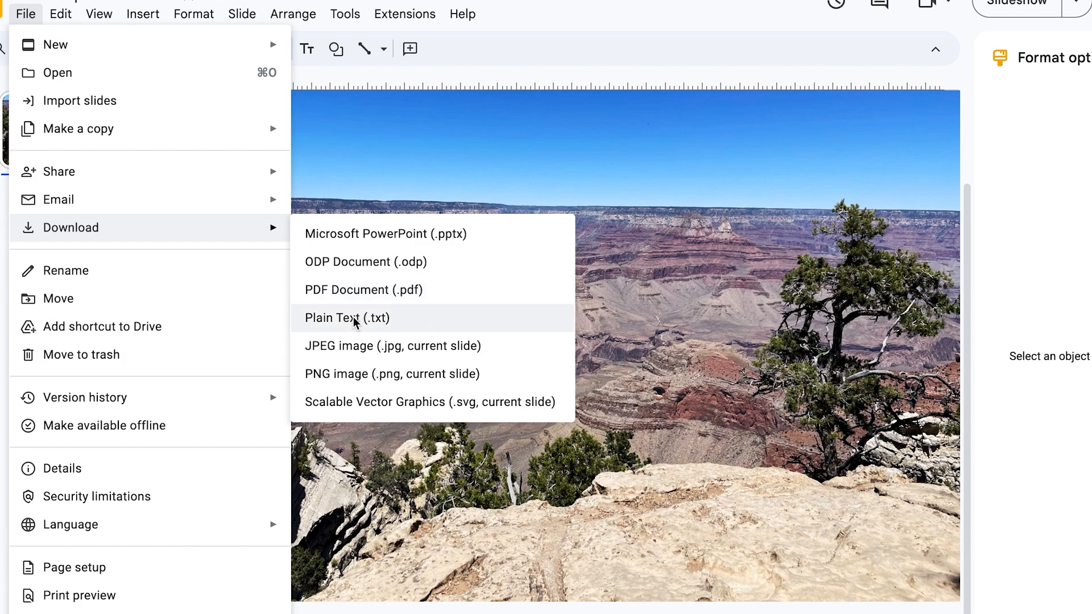
{"action": "left_click", "coordinate": [405, 345]}
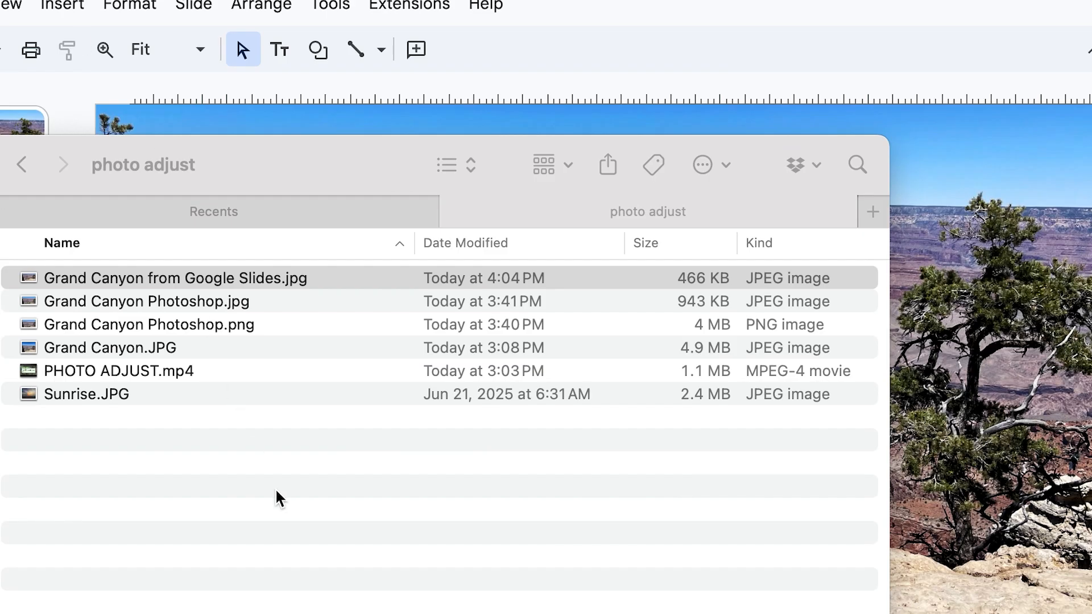
Step: Switch to Finder, preview Grand Canyon from Google Slides.jpg, and open its file info to check the pixel dimensions
{"action": "left_click", "coordinate": [232, 228]}
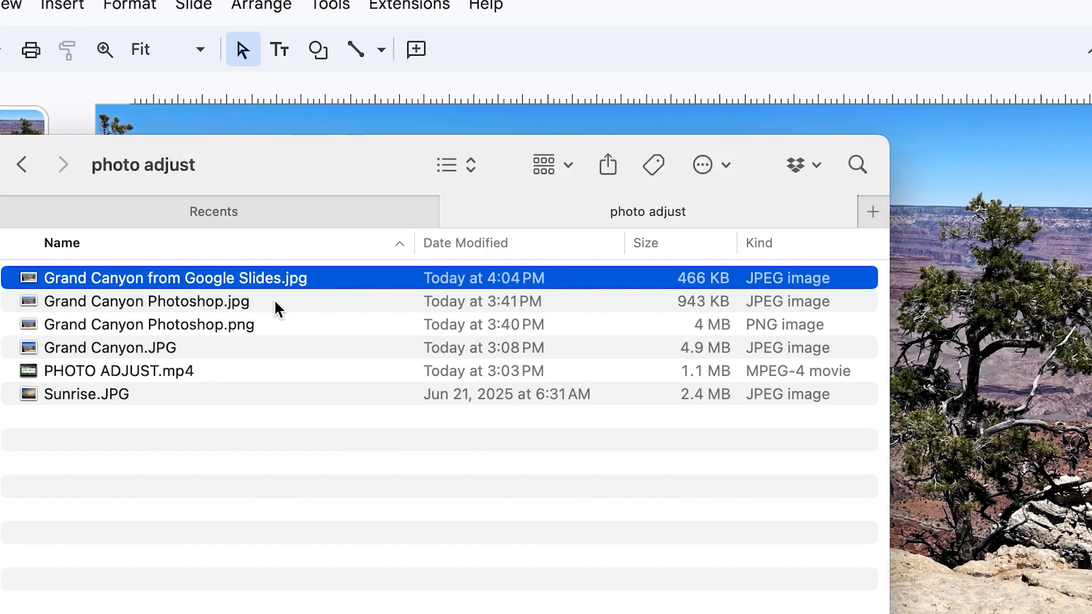
{"action": "key", "text": "space"}
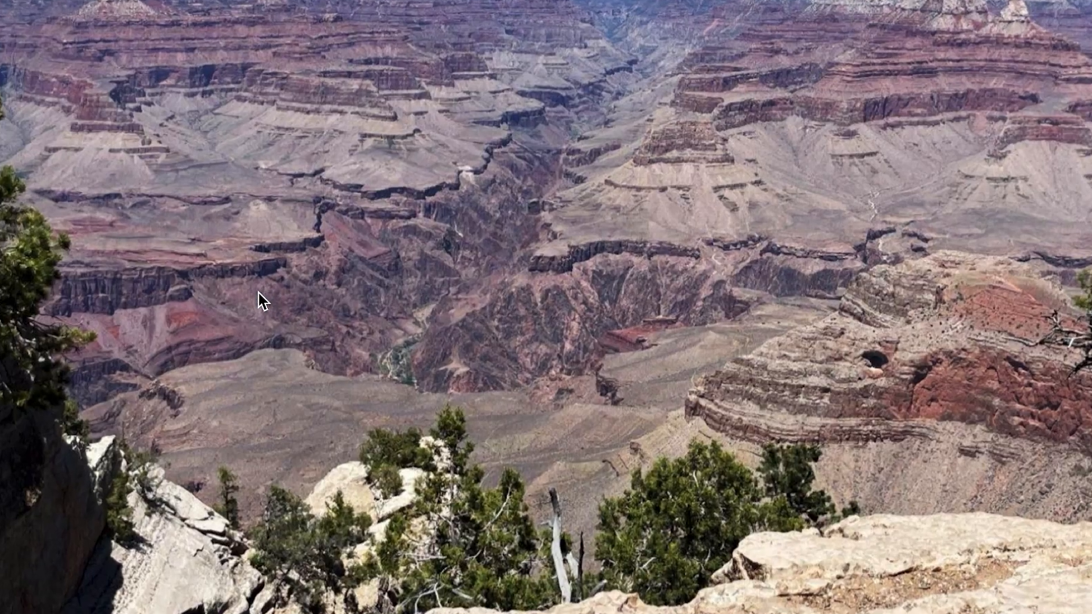
{"action": "key", "text": "space"}
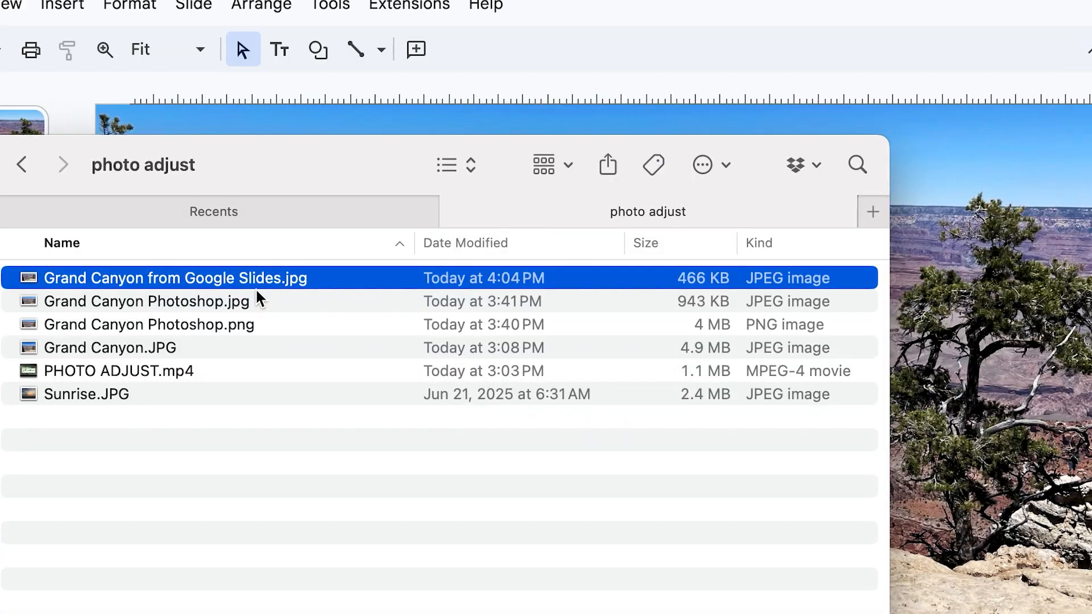
{"action": "key", "text": "super+i"}
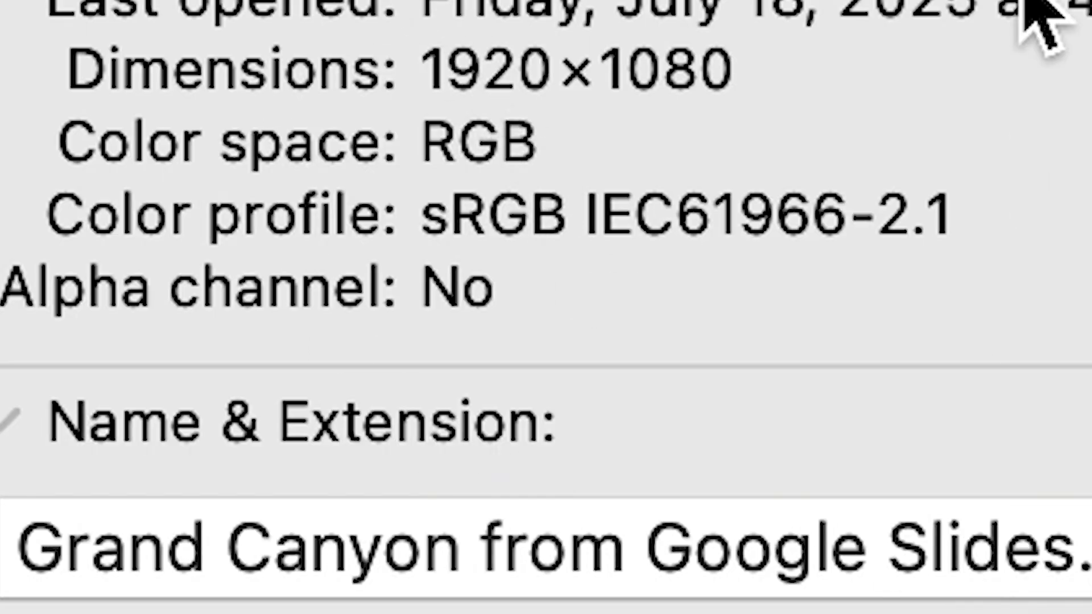